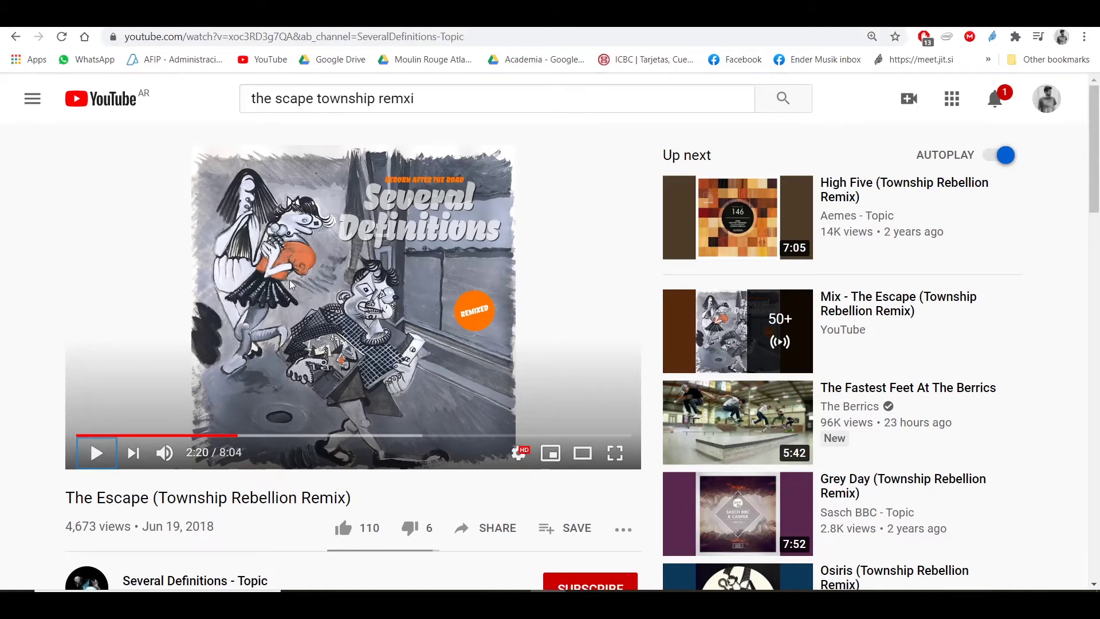
# Step: Play a passage of the reference track "The Escape (Township Rebellion Remix)", pause it, and switch to Ableton Live
pyautogui.click(290, 283)
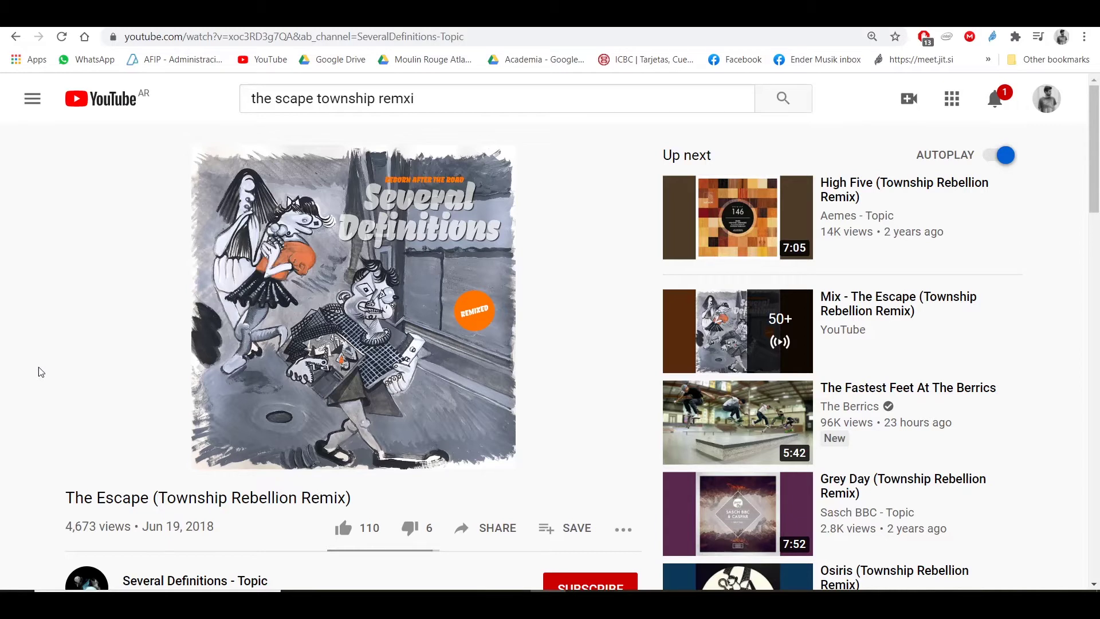
pyautogui.press('space')
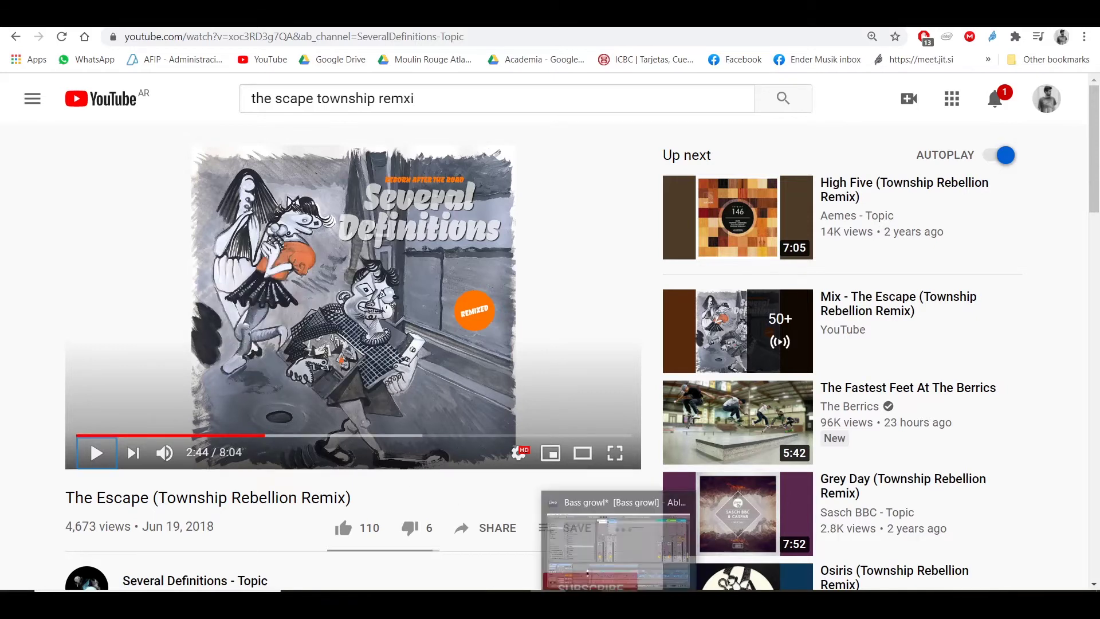
pyautogui.click(618, 603)
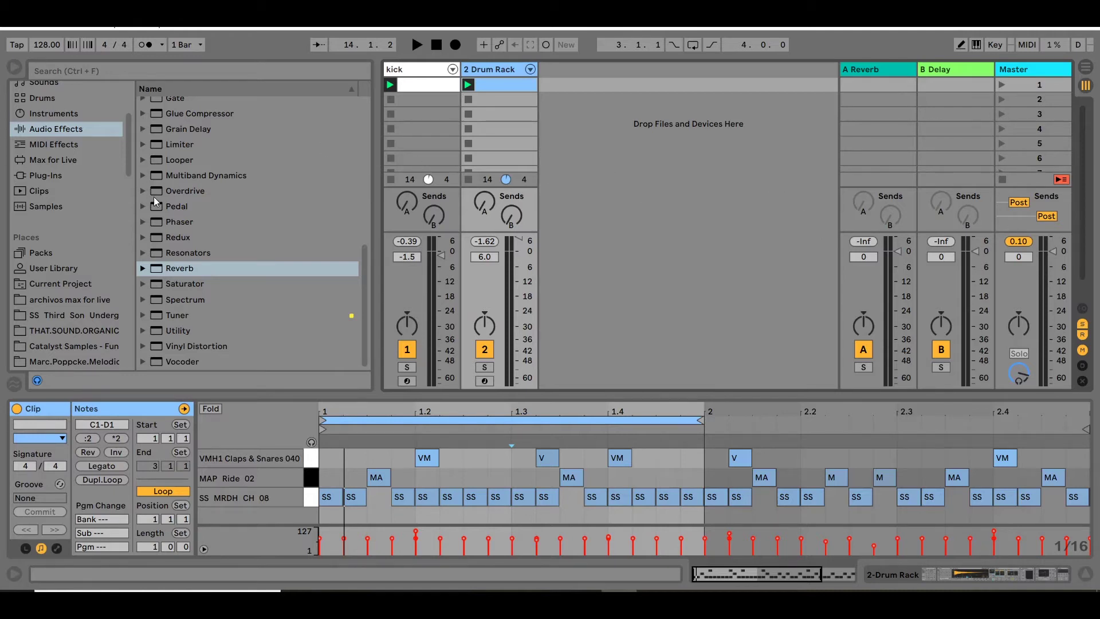
# Step: Load the Operator instrument onto a new track beside the Drum Rack and arm that track for recording
pyautogui.scroll(3, 154, 197)
pyautogui.scroll(2, 78, 198)
pyautogui.click(67, 177)
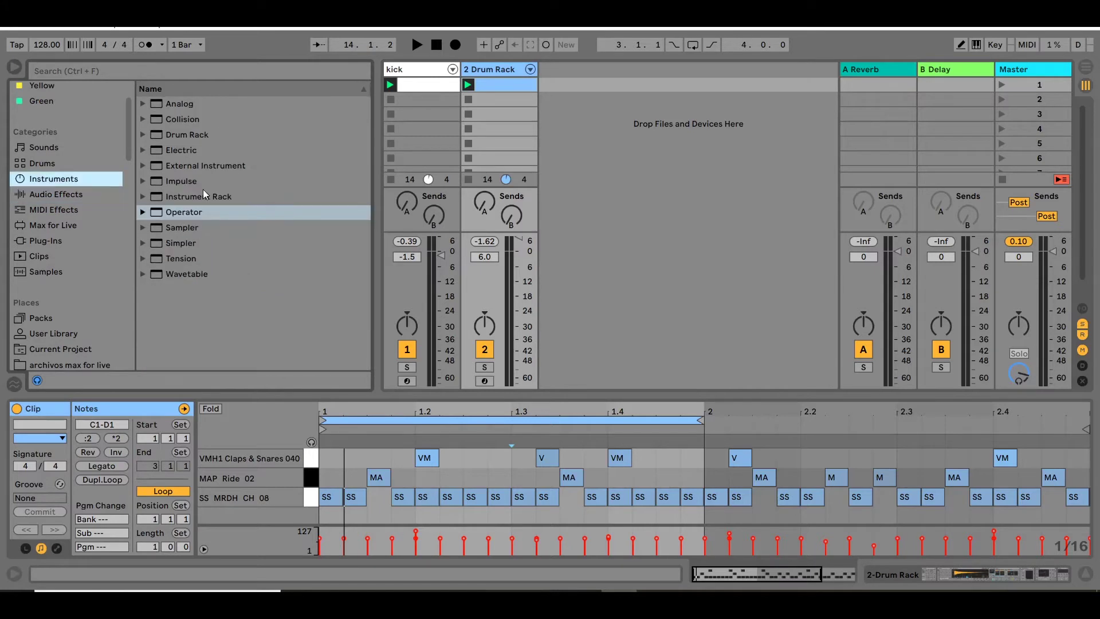
pyautogui.moveTo(183, 212); pyautogui.dragTo(596, 149)
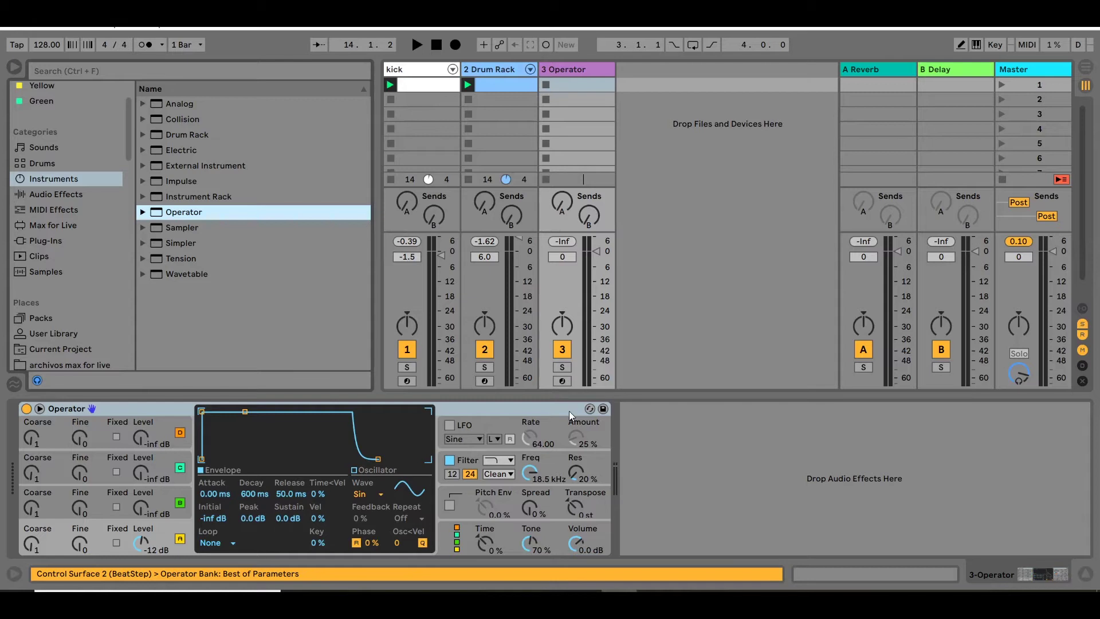
pyautogui.click(562, 380)
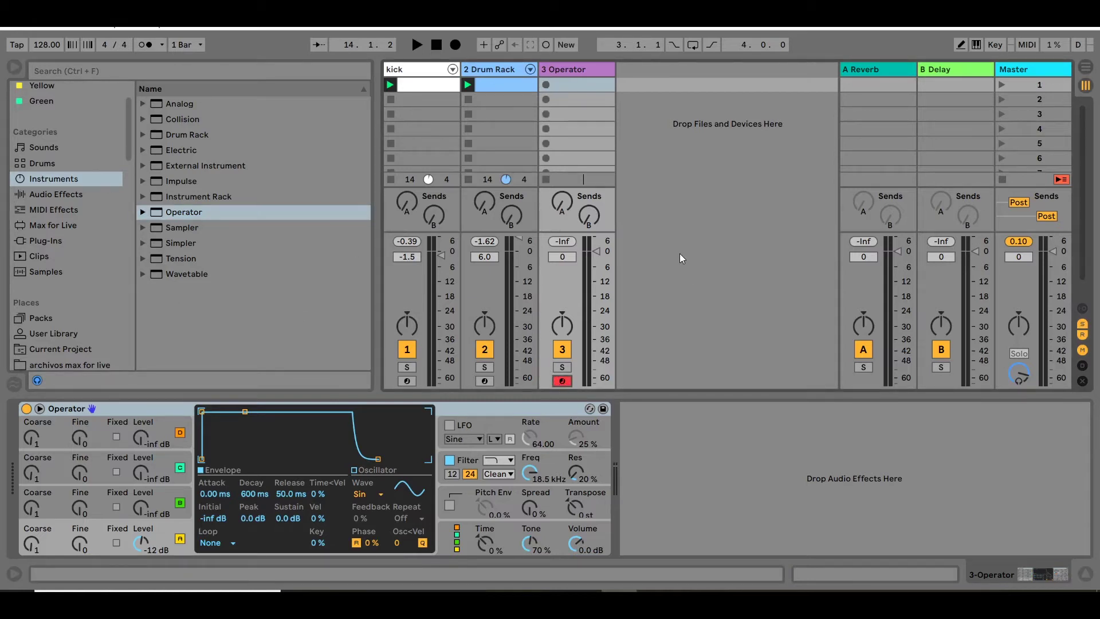
# Step: Look through Operator's four oscillators A, B, C and D and their level settings
pyautogui.click(163, 531)
pyautogui.click(163, 500)
pyautogui.click(160, 479)
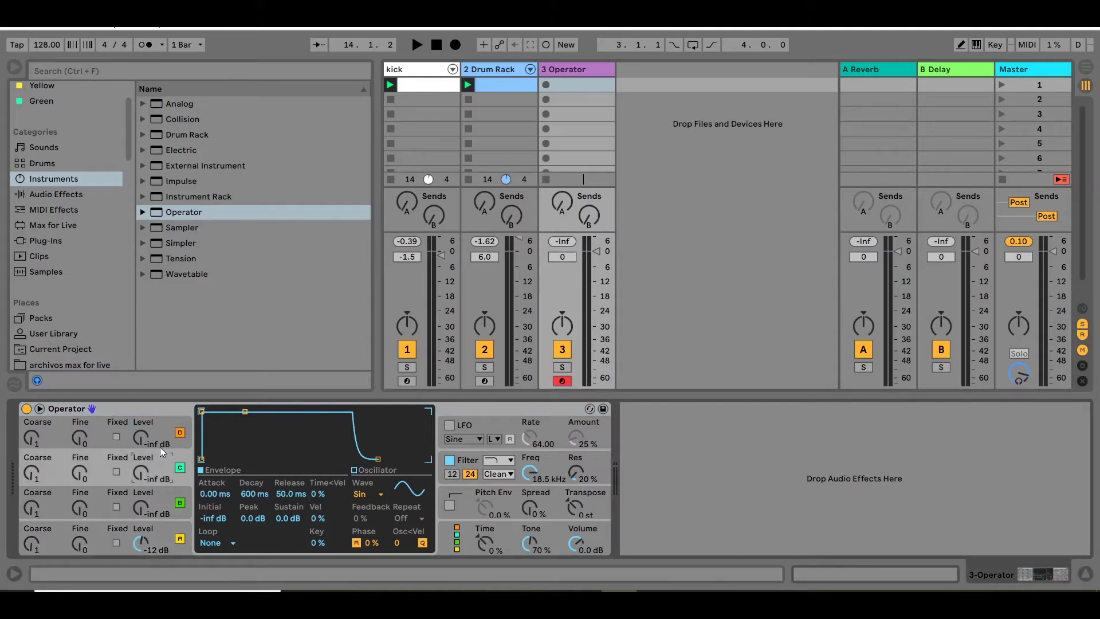
pyautogui.click(160, 447)
pyautogui.click(151, 529)
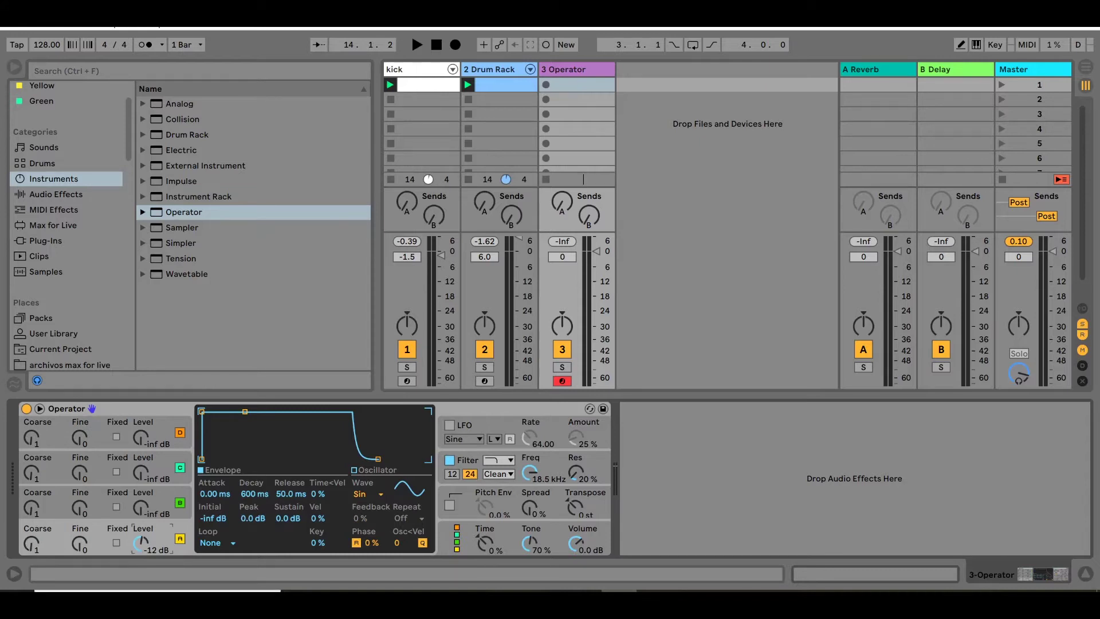
pyautogui.click(160, 491)
pyautogui.click(159, 460)
pyautogui.click(160, 432)
# Step: Set the waveform of Operator's oscillator A to Saw D
pyautogui.click(156, 532)
pyautogui.moveTo(144, 546); pyautogui.dragTo(144, 551)
pyautogui.click(366, 493)
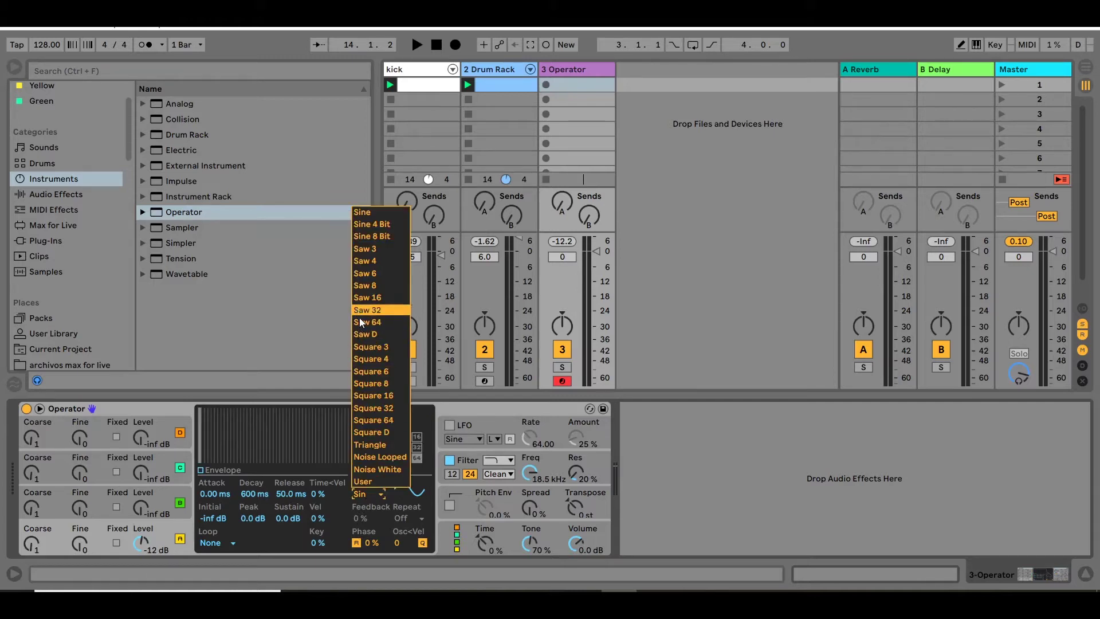
pyautogui.click(370, 332)
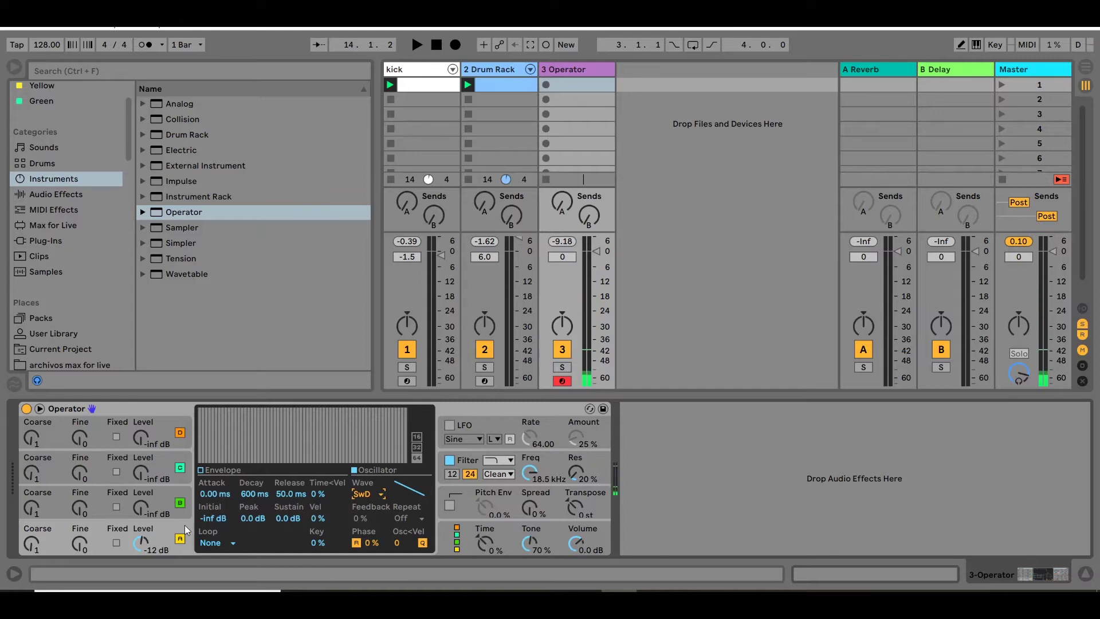
# Step: Set oscillator B's waveform to Saw 3 and try out its level, ending at -inf dB
pyautogui.click(160, 503)
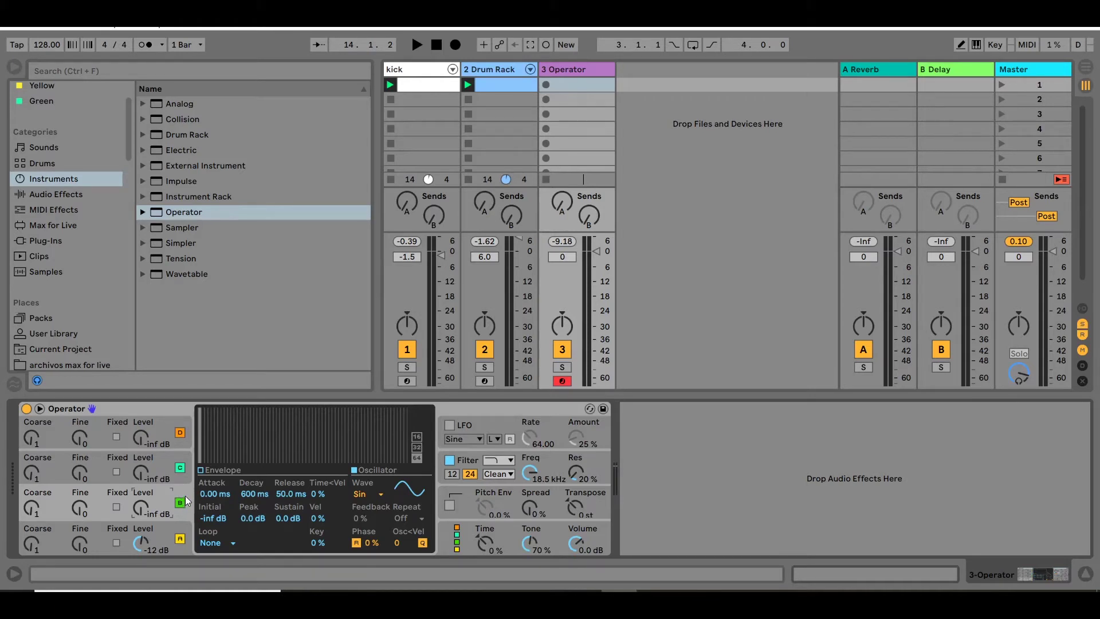
pyautogui.moveTo(143, 511); pyautogui.dragTo(160, 511)
pyautogui.moveTo(144, 505)
pyautogui.mouseDown()
pyautogui.moveTo(145, 521)
pyautogui.moveTo(138, 486)
pyautogui.moveTo(144, 530)
pyautogui.moveTo(143, 500)
pyautogui.mouseUp()
pyautogui.click(361, 495)
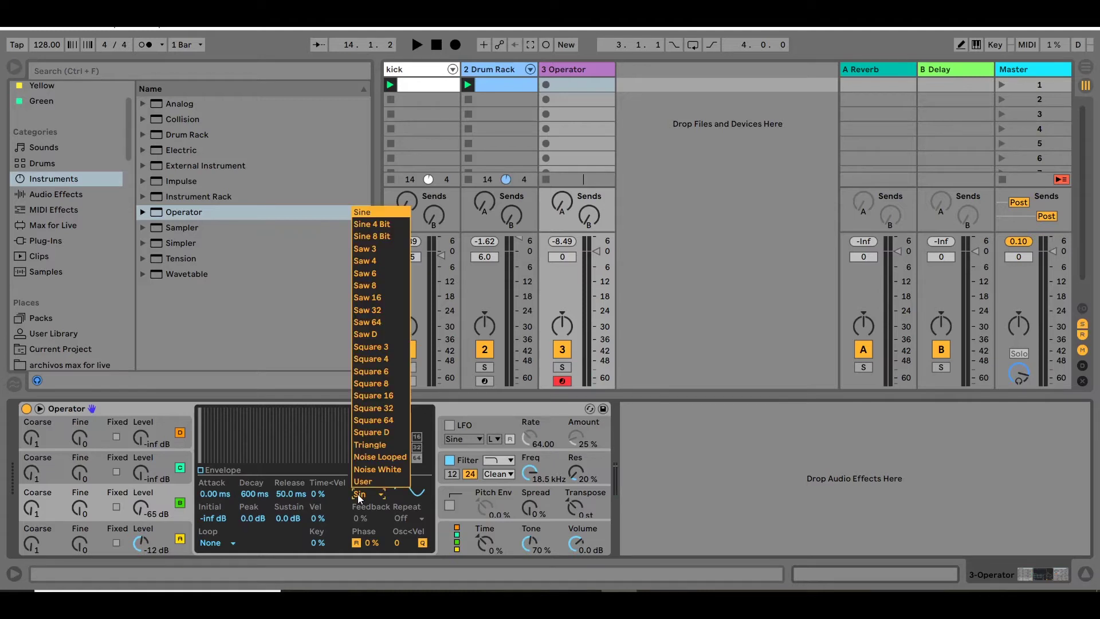
pyautogui.click(380, 250)
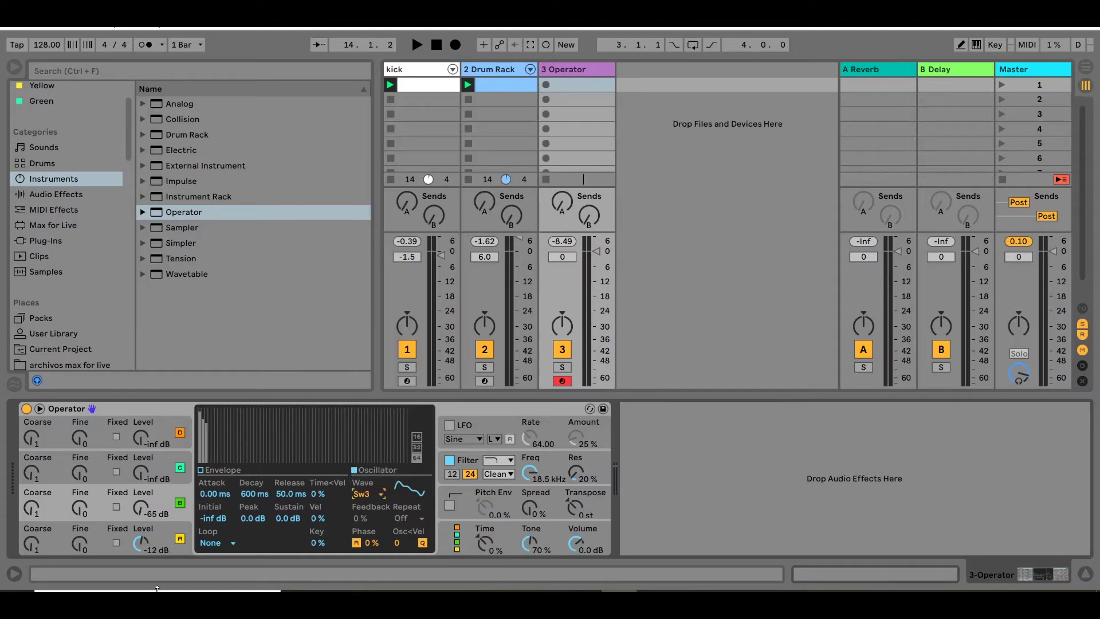
pyautogui.moveTo(137, 508)
pyautogui.mouseDown()
pyautogui.moveTo(136, 476)
pyautogui.moveTo(136, 518)
pyautogui.mouseUp()
# Step: Lower Operator's filter frequency to 447 Hz and set oscillator B's level to -23 dB
pyautogui.click(556, 459)
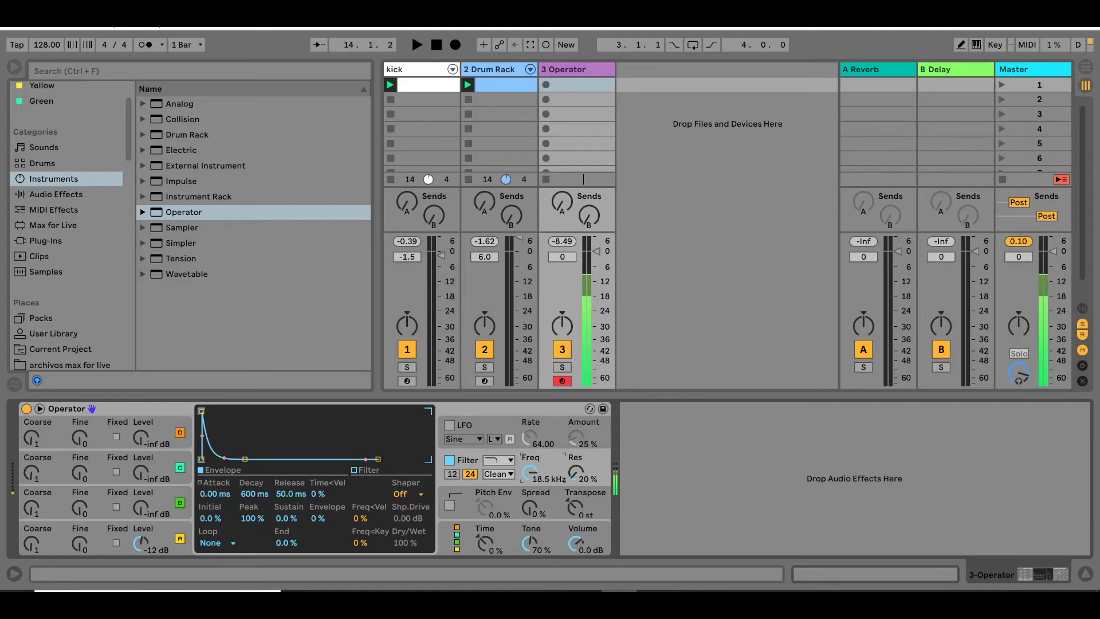
pyautogui.moveTo(529, 473)
pyautogui.mouseDown()
pyautogui.moveTo(529, 530)
pyautogui.moveTo(531, 475)
pyautogui.mouseUp()
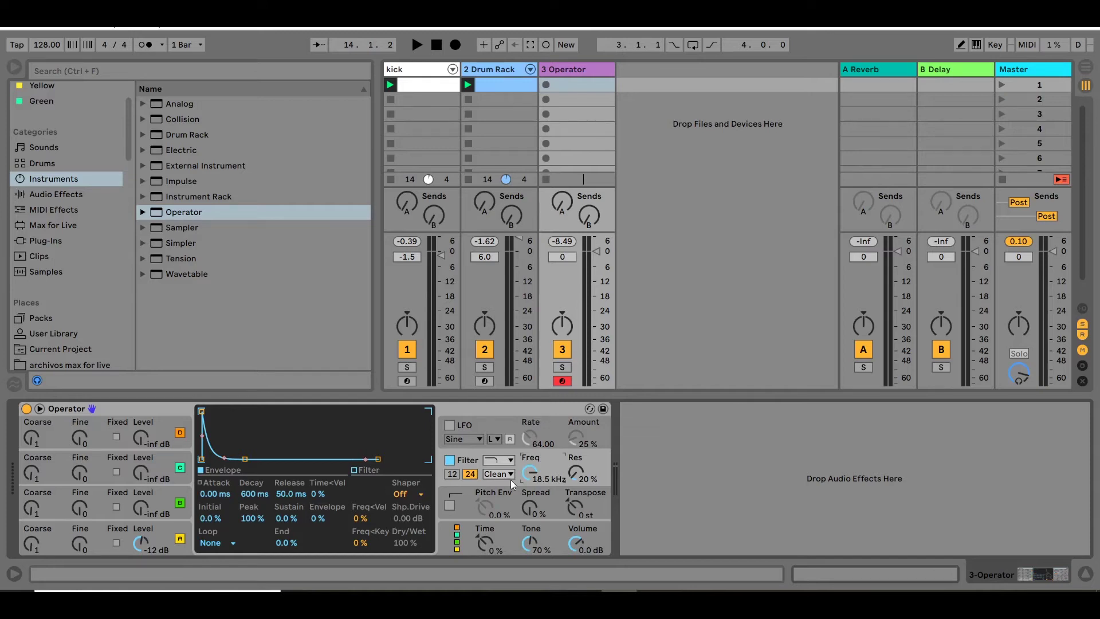
pyautogui.moveTo(140, 507); pyautogui.dragTo(140, 491)
pyautogui.moveTo(535, 475); pyautogui.dragTo(536, 477)
pyautogui.moveTo(141, 505); pyautogui.dragTo(141, 514)
# Step: Group the Operator device into an Instrument Rack
pyautogui.click(121, 407)
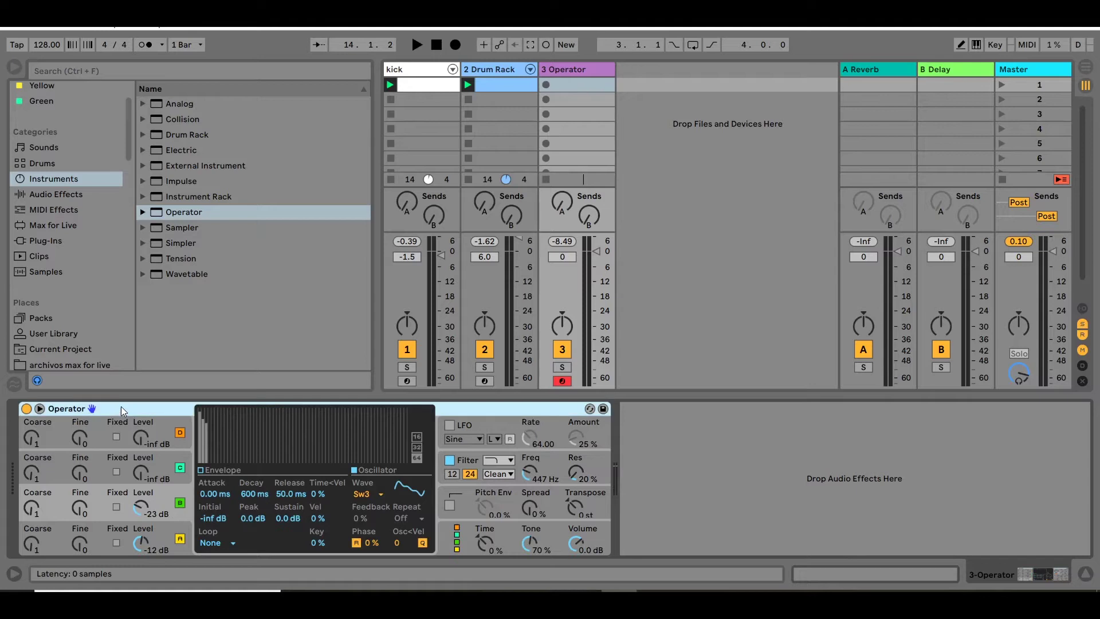
pyautogui.rightClick(121, 407)
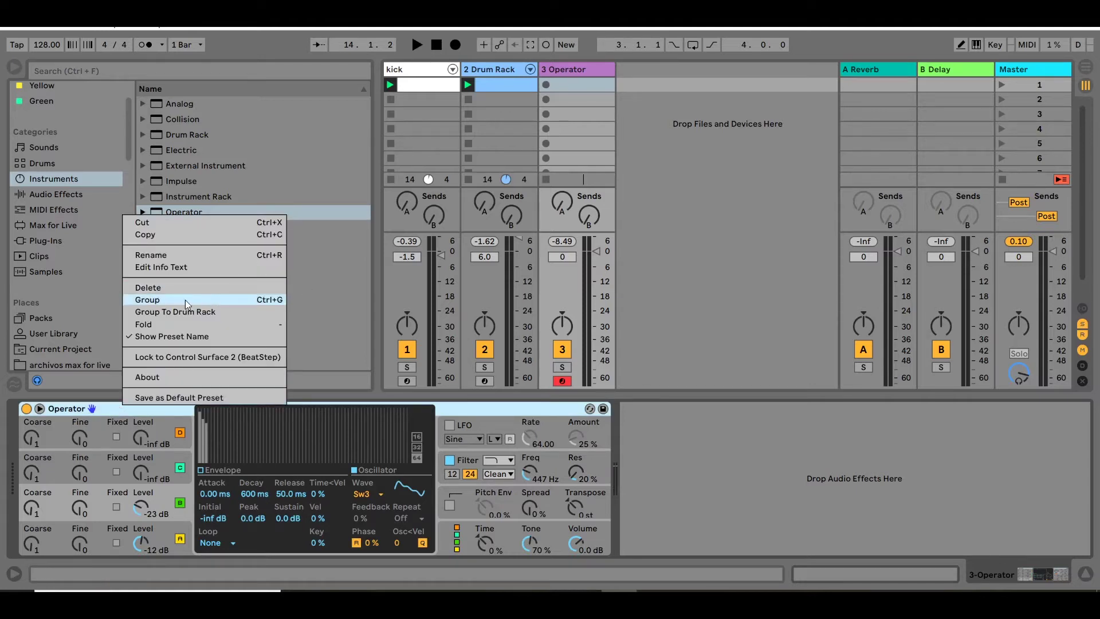
pyautogui.click(145, 304)
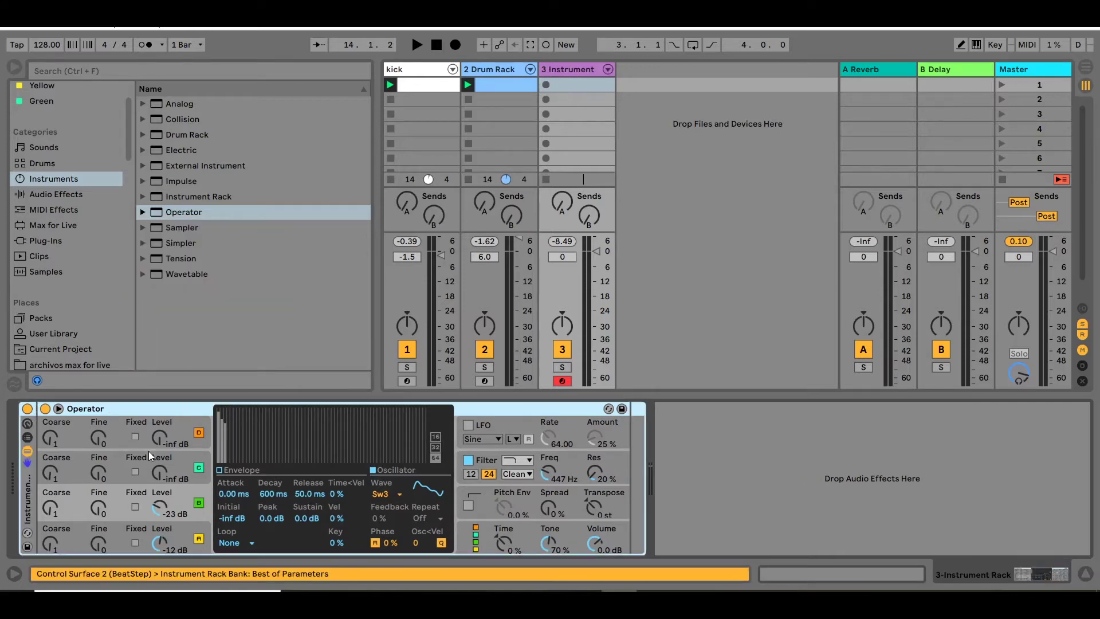
pyautogui.click(99, 407)
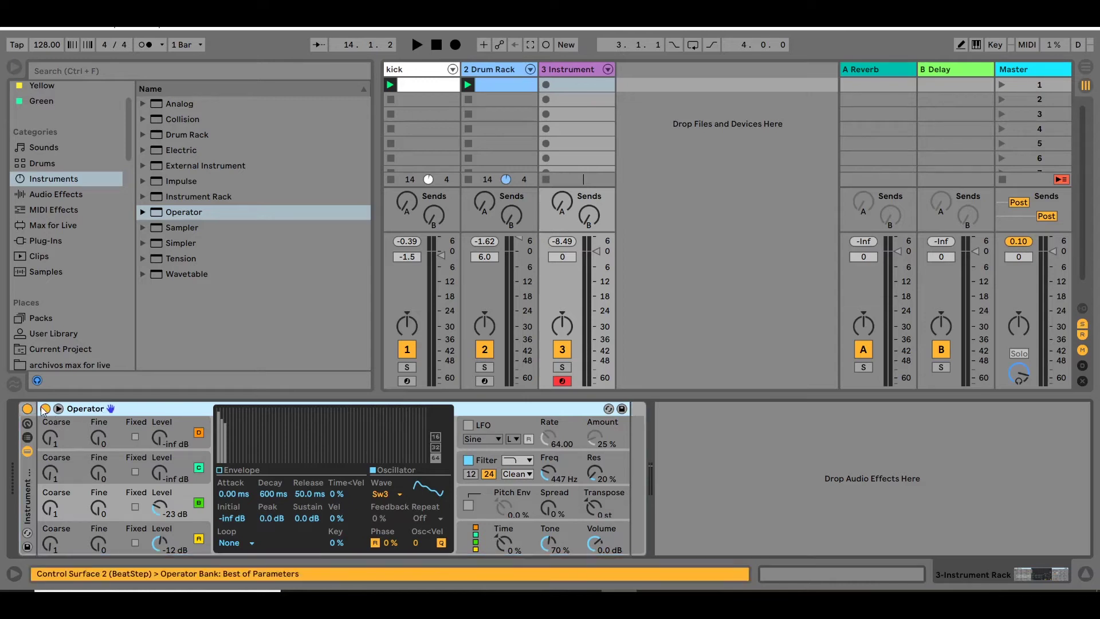
pyautogui.click(26, 493)
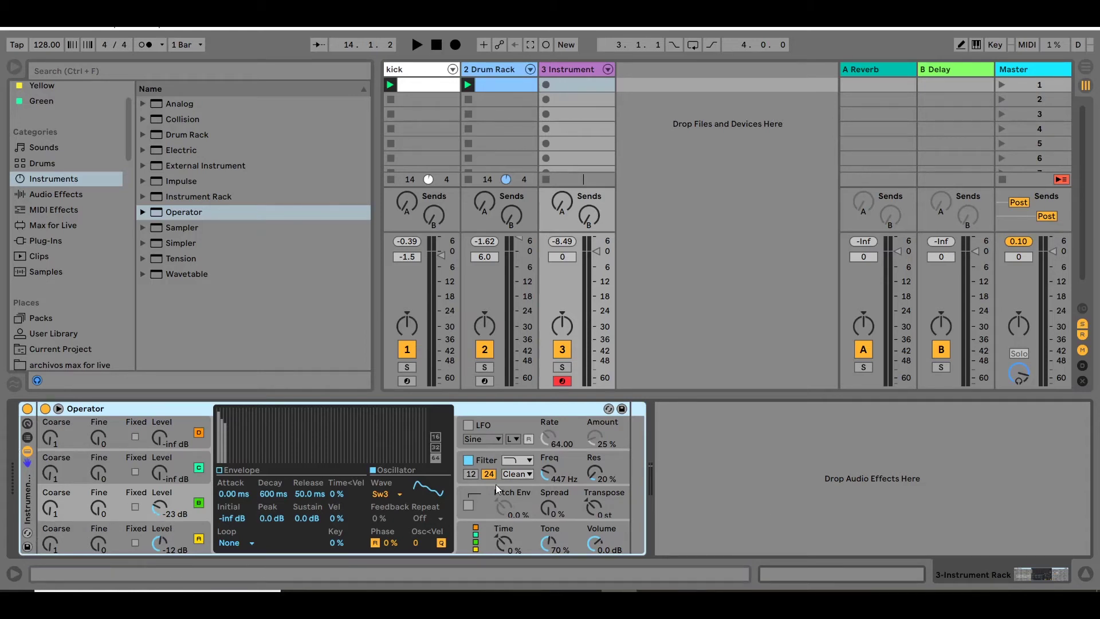
# Step: Map both oscillator B's level and the filter frequency to Macro 1 of the rack
pyautogui.click(157, 512)
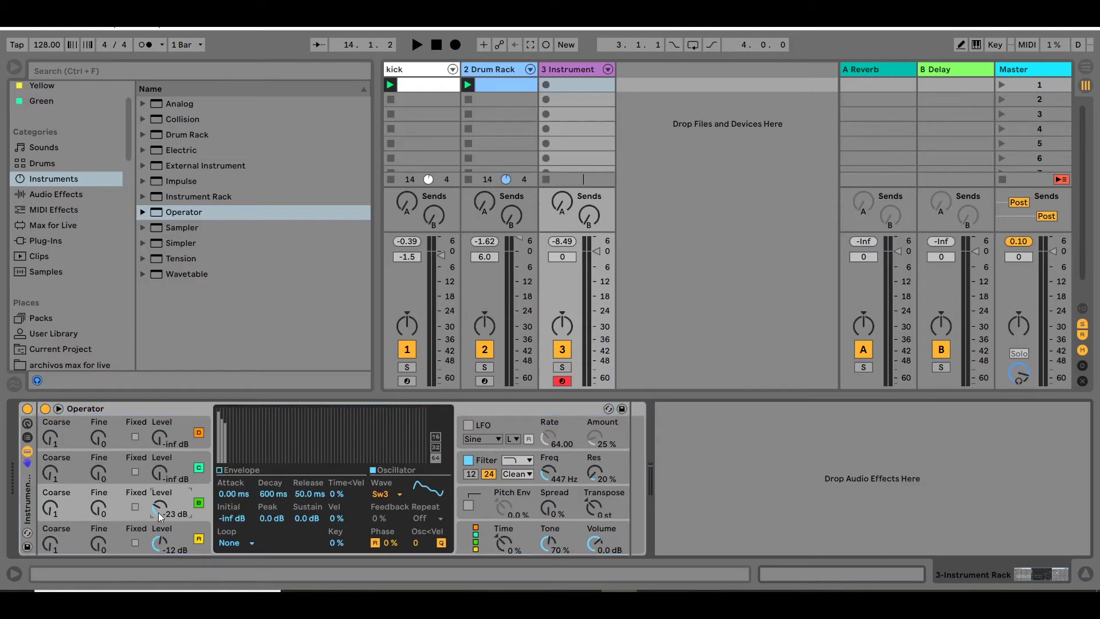
pyautogui.click(550, 475)
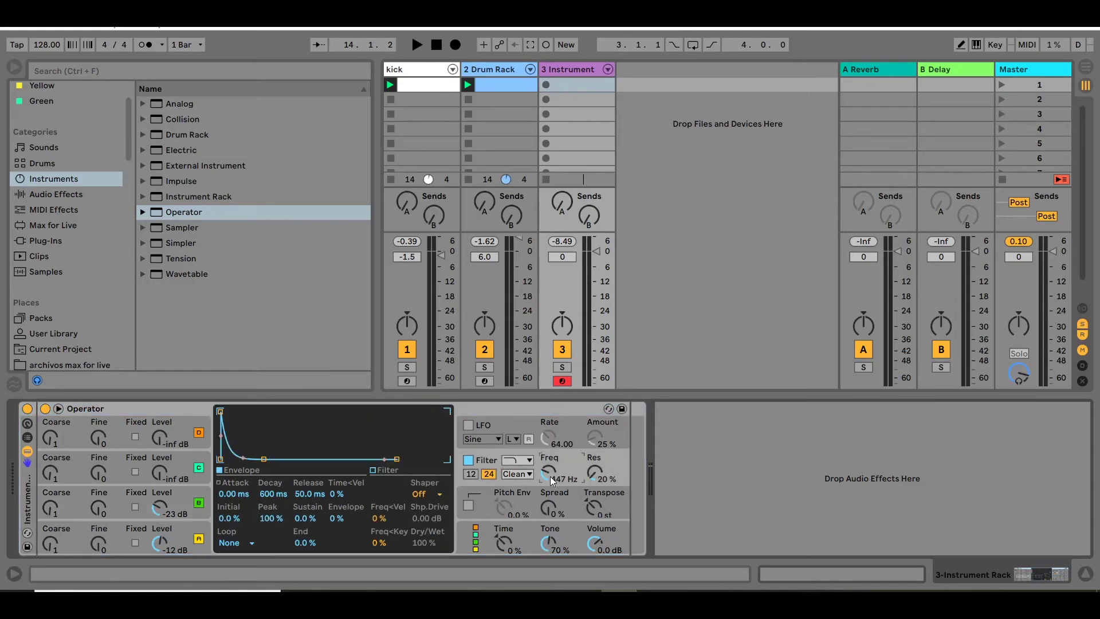
pyautogui.rightClick(155, 510)
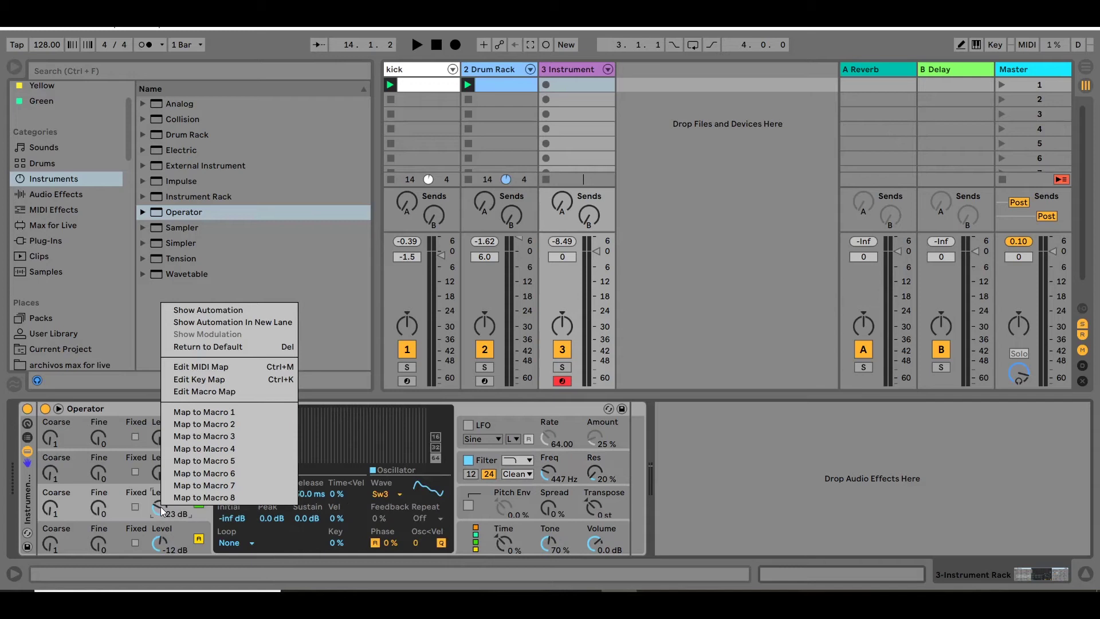
pyautogui.click(197, 412)
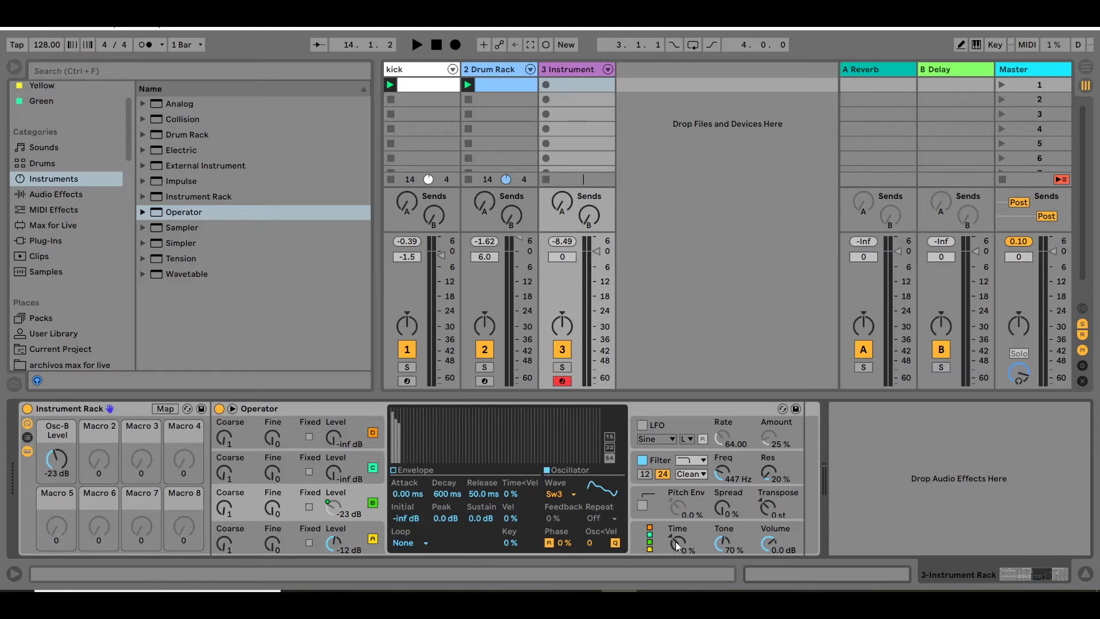
pyautogui.rightClick(721, 475)
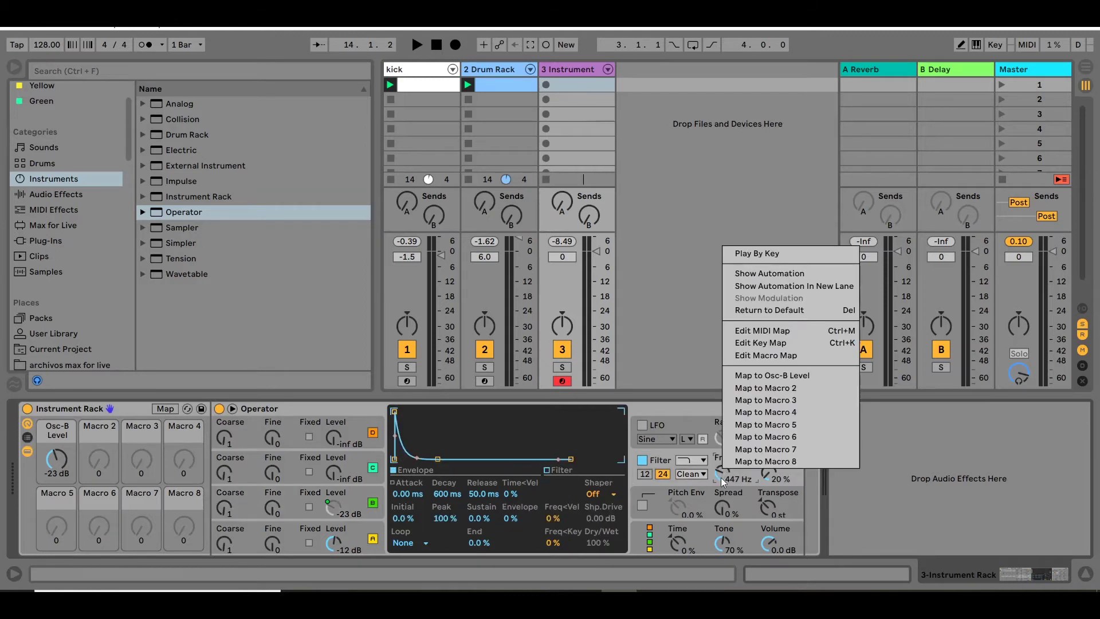
pyautogui.click(800, 376)
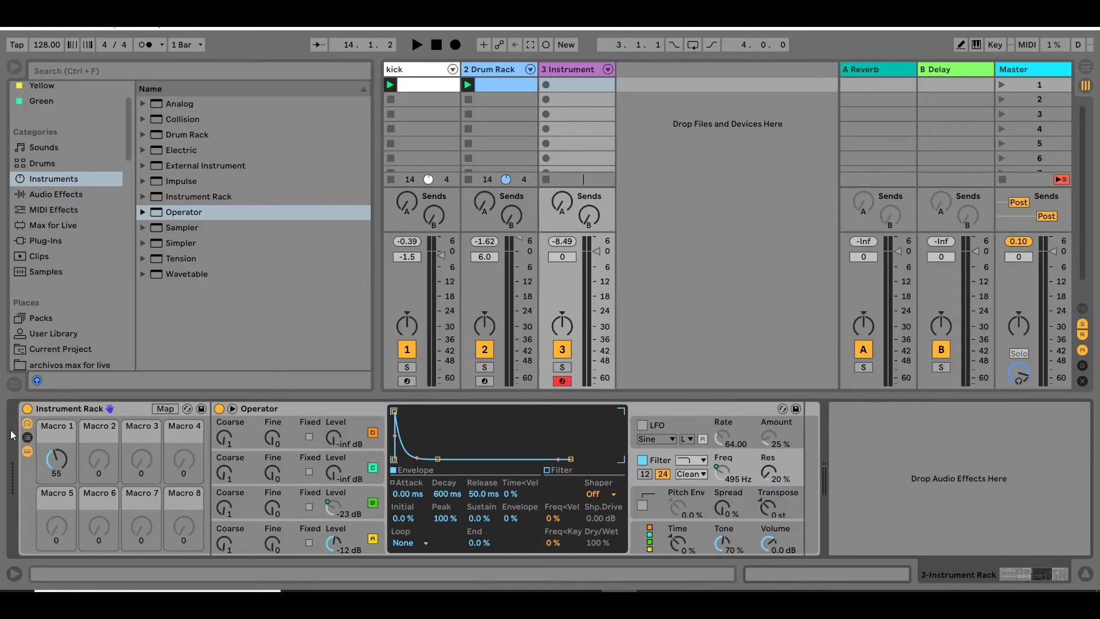
# Step: Turn Macro 1 to 28 to try its effect on oscillator B's level and the filter frequency
pyautogui.moveTo(57, 455)
pyautogui.mouseDown()
pyautogui.moveTo(57, 435)
pyautogui.moveTo(57, 516)
pyautogui.moveTo(58, 439)
pyautogui.moveTo(64, 465)
pyautogui.moveTo(59, 452)
pyautogui.mouseUp()
pyautogui.click(352, 512)
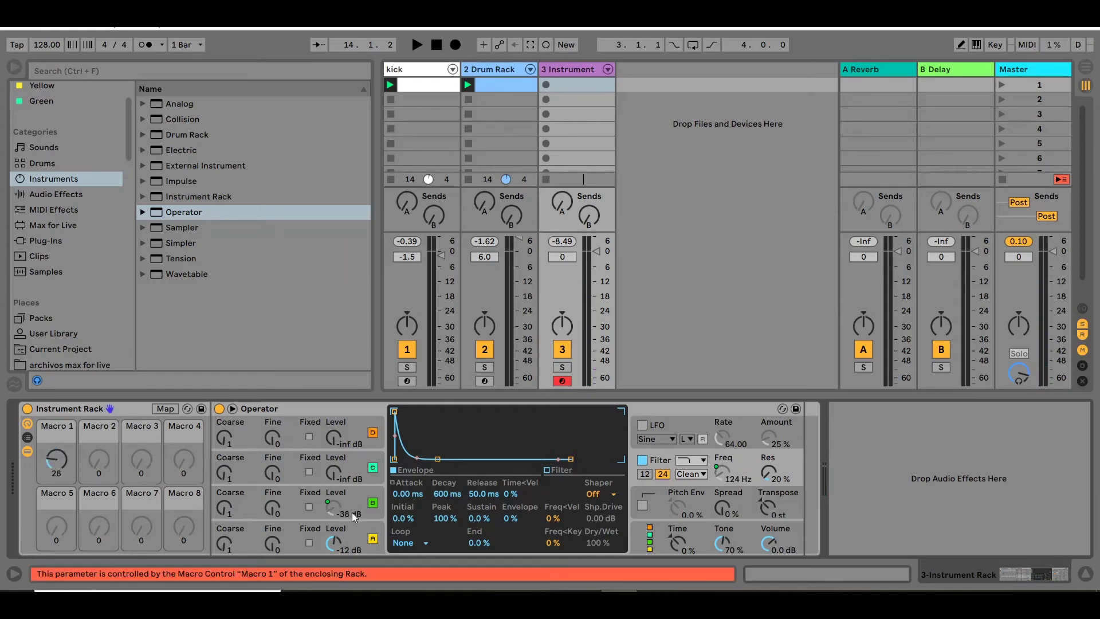
pyautogui.click(294, 498)
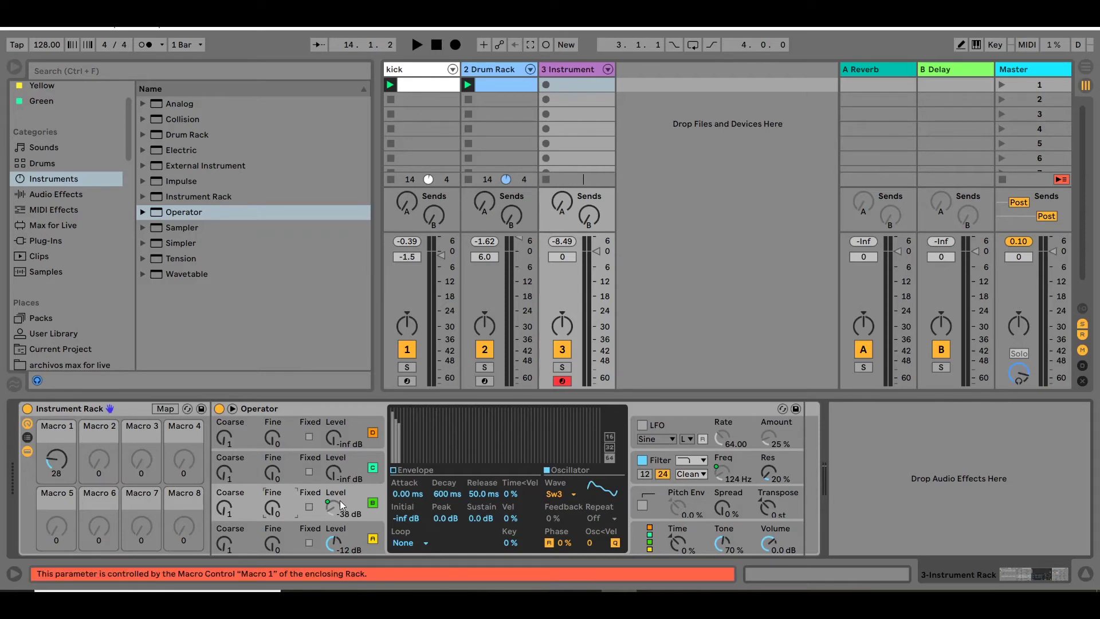
# Step: Limit the maximum of Macro 1's Osc-B Output Level mapping to -12 dB and leave macro mapping mode
pyautogui.click(170, 407)
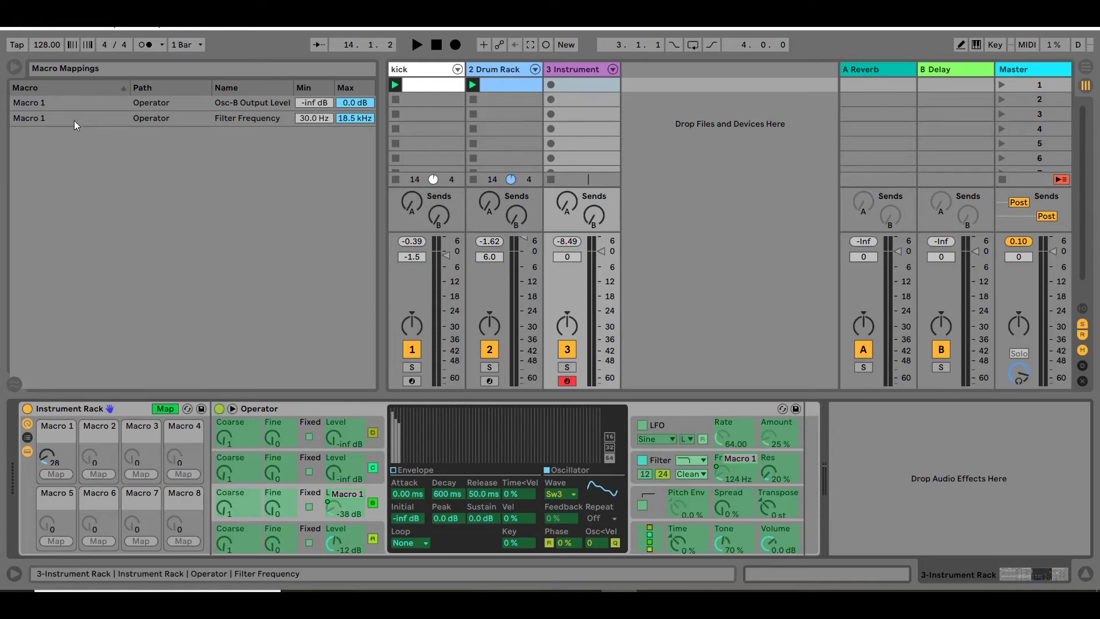
pyautogui.click(205, 103)
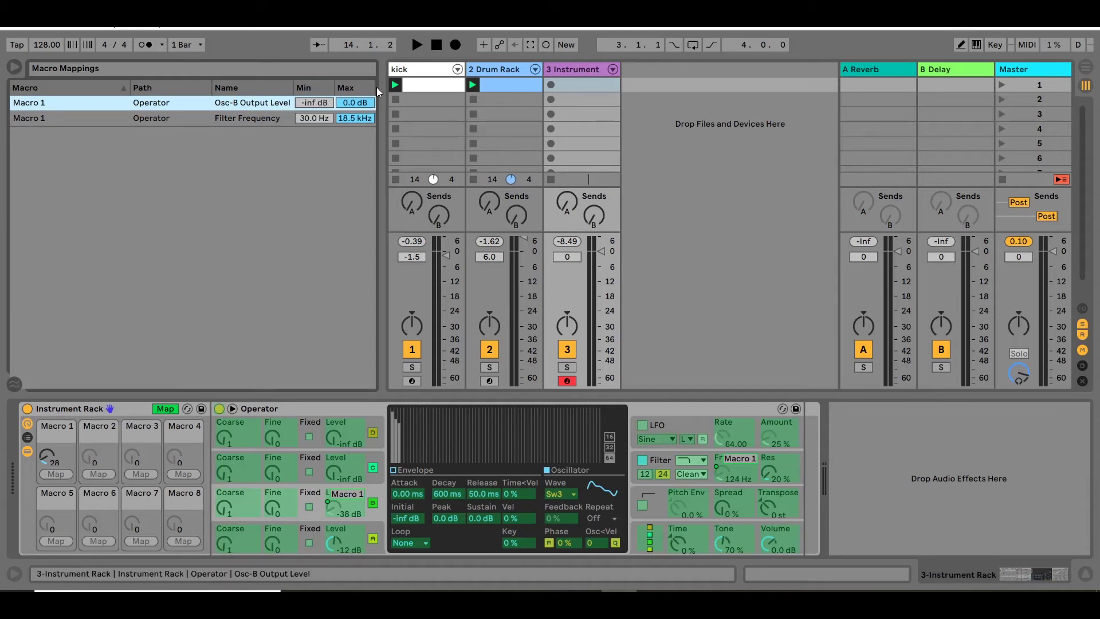
pyautogui.click(363, 105)
pyautogui.write('-12')
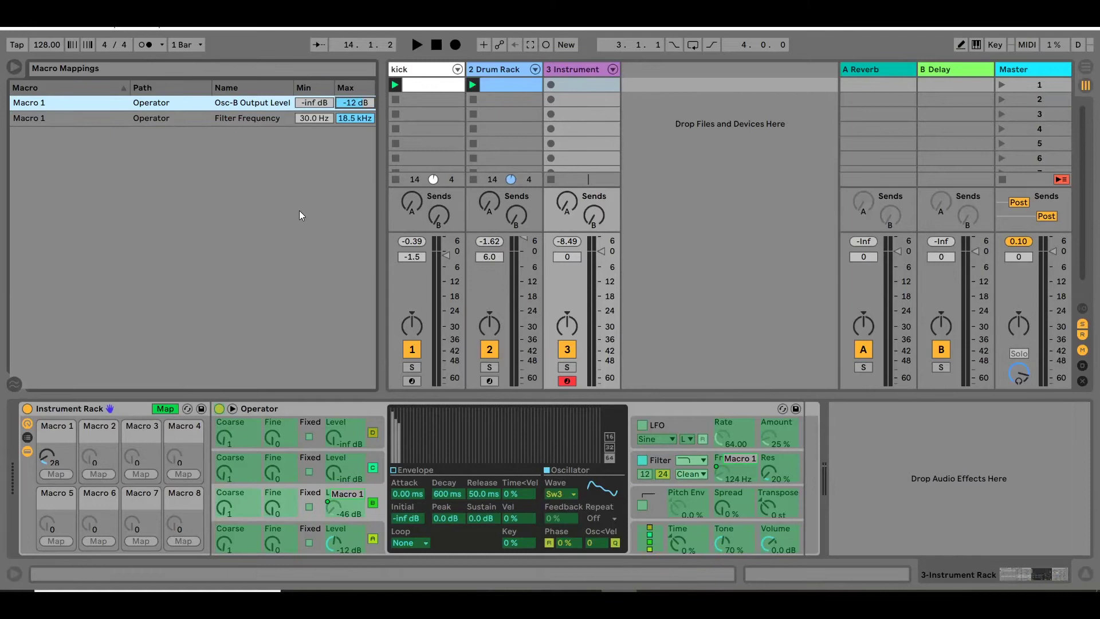
pyautogui.click(165, 408)
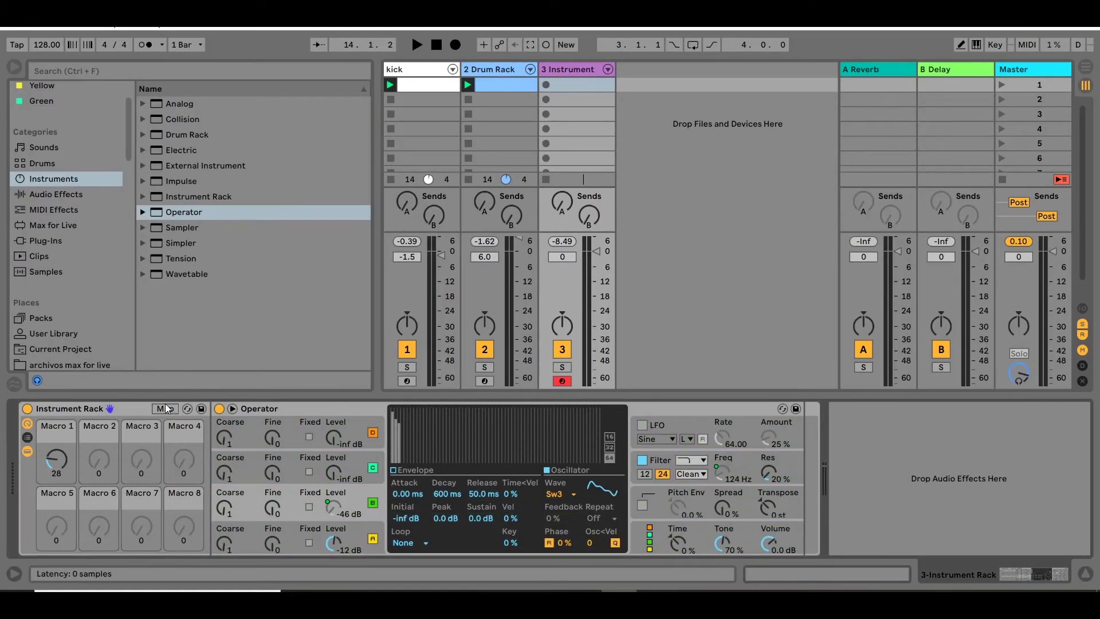
# Step: Set Macro 1 to 12 and display oscillator A's settings
pyautogui.click(338, 507)
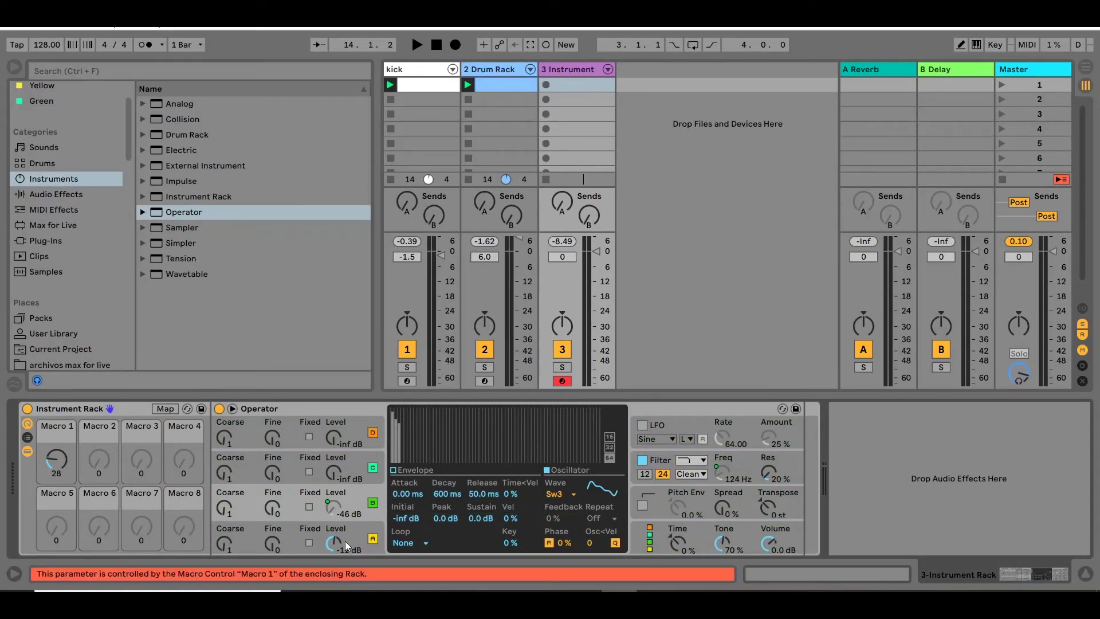
pyautogui.moveTo(70, 462)
pyautogui.mouseDown()
pyautogui.moveTo(70, 493)
pyautogui.moveTo(69, 397)
pyautogui.moveTo(69, 457)
pyautogui.mouseUp()
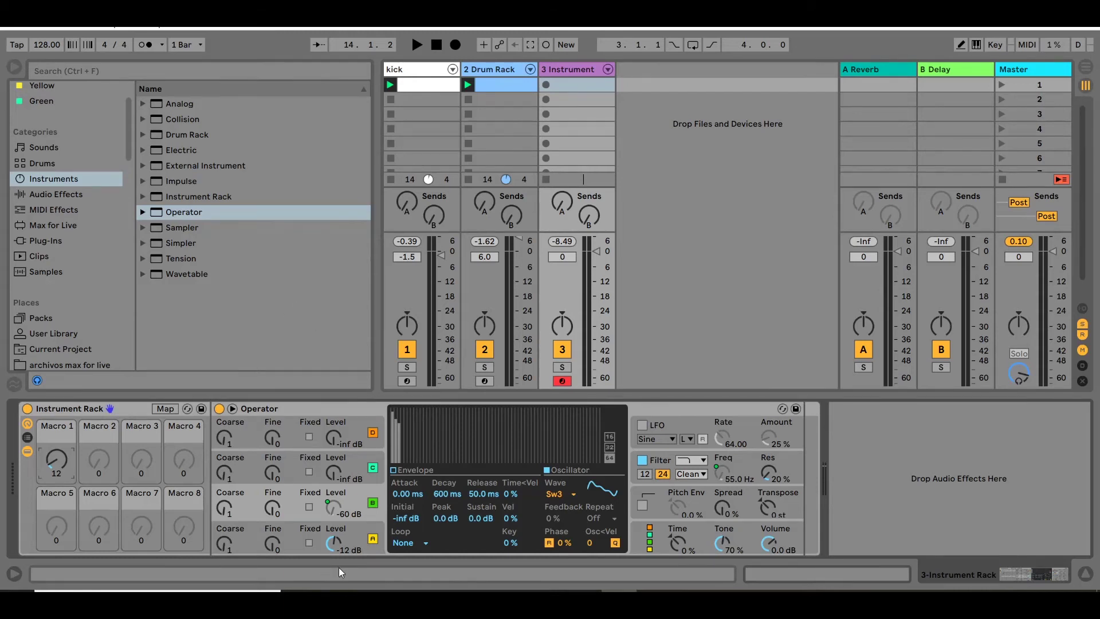
pyautogui.click(348, 529)
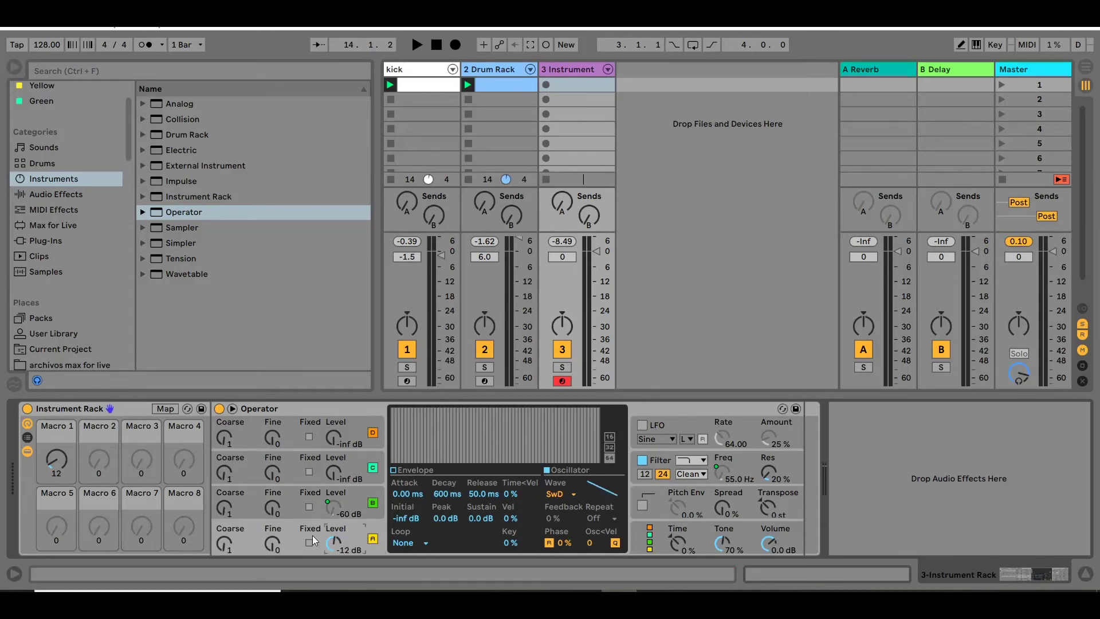
# Step: Shape oscillator A's envelope with a 4.69 ms attack, 719 ms decay and 2.68 s release, and turn Macro 1 to 54
pyautogui.click(420, 471)
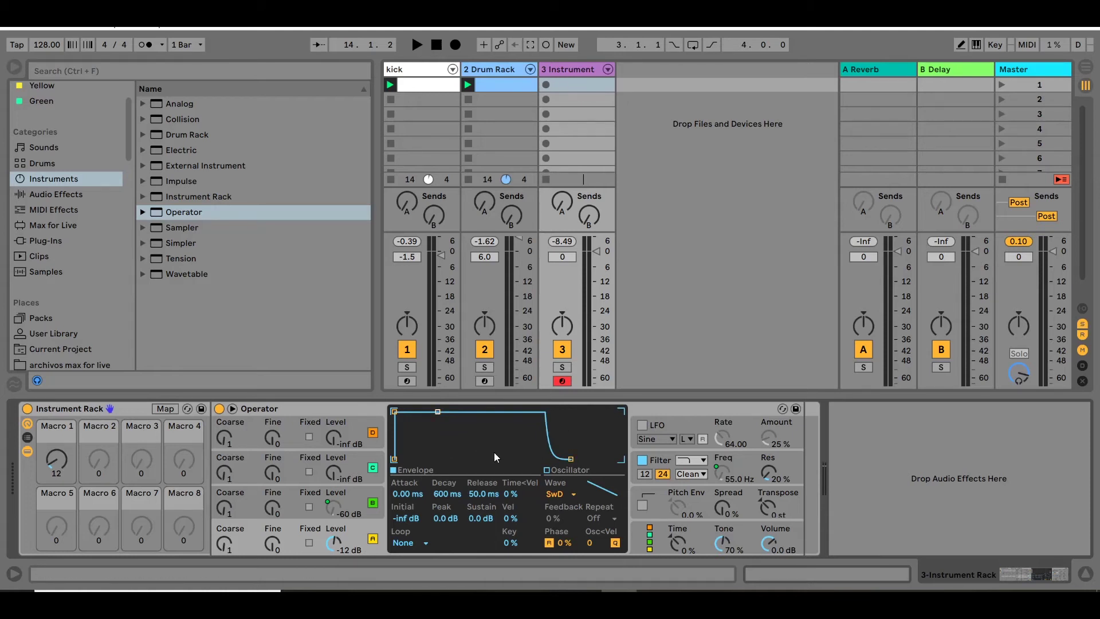
pyautogui.moveTo(437, 412)
pyautogui.mouseDown()
pyautogui.moveTo(400, 407)
pyautogui.moveTo(418, 411)
pyautogui.mouseUp()
pyautogui.moveTo(572, 462); pyautogui.dragTo(595, 462)
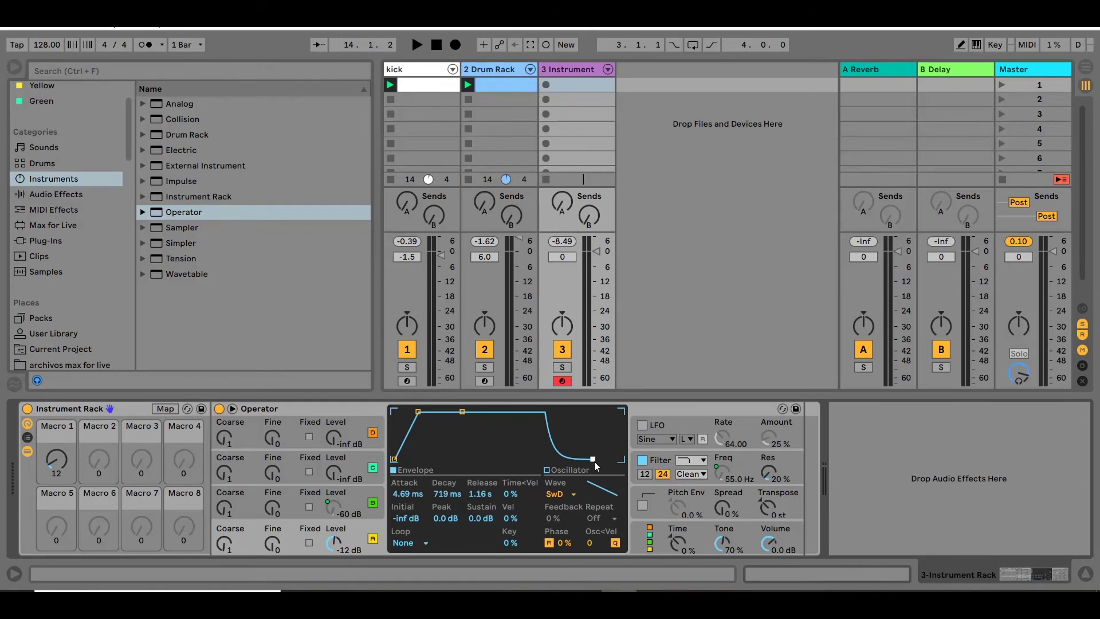
pyautogui.moveTo(593, 461); pyautogui.dragTo(599, 461)
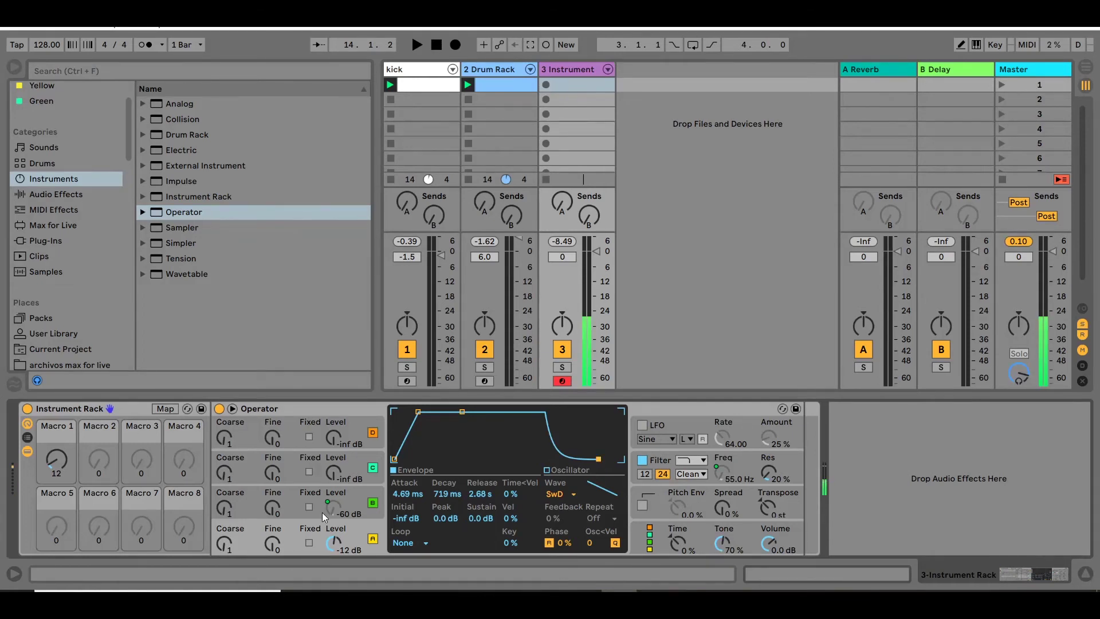
pyautogui.moveTo(56, 458); pyautogui.dragTo(56, 434)
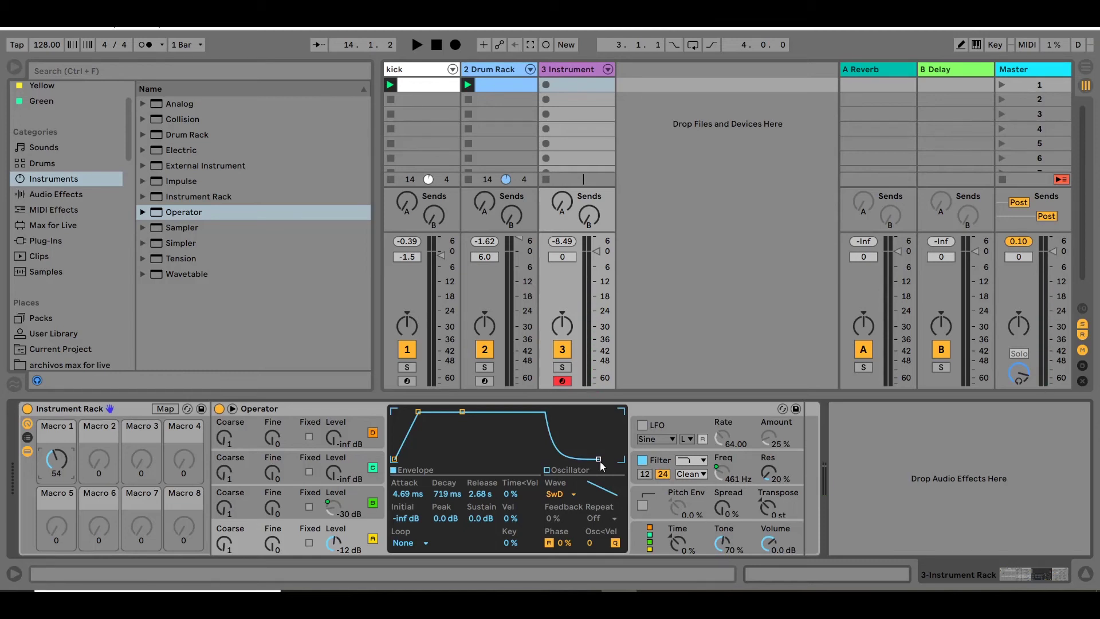
pyautogui.moveTo(600, 462); pyautogui.dragTo(597, 458)
# Step: Lengthen the release of oscillator B's envelope to 2.68 s and turn Macro 1 down to 14
pyautogui.click(246, 505)
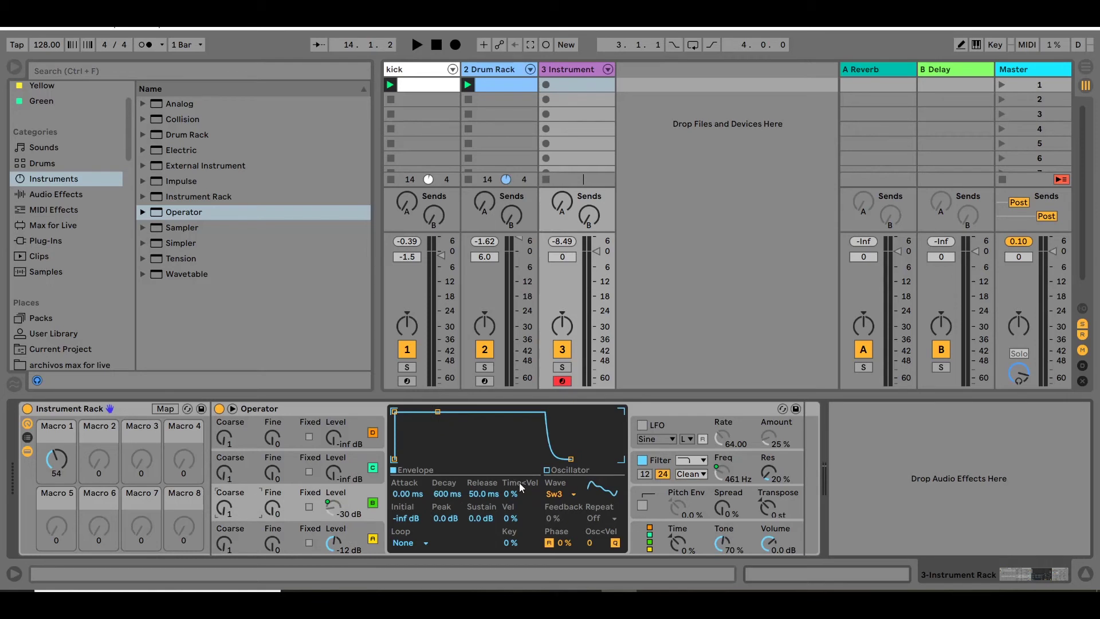
pyautogui.moveTo(571, 461); pyautogui.dragTo(597, 459)
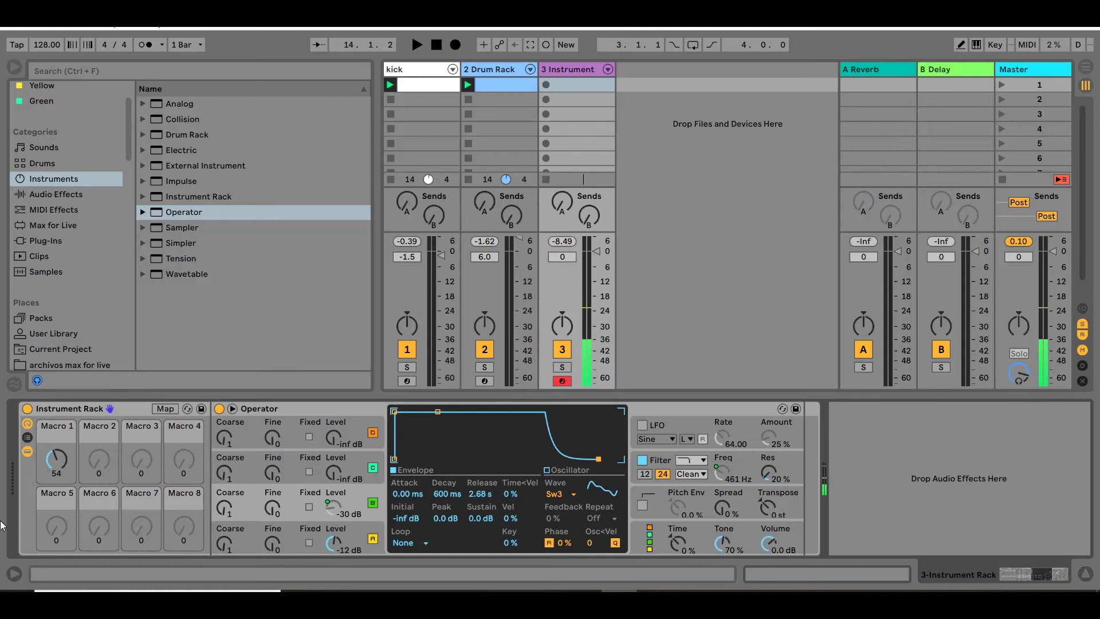
pyautogui.moveTo(56, 460)
pyautogui.mouseDown()
pyautogui.moveTo(56, 476)
pyautogui.moveTo(56, 445)
pyautogui.mouseUp()
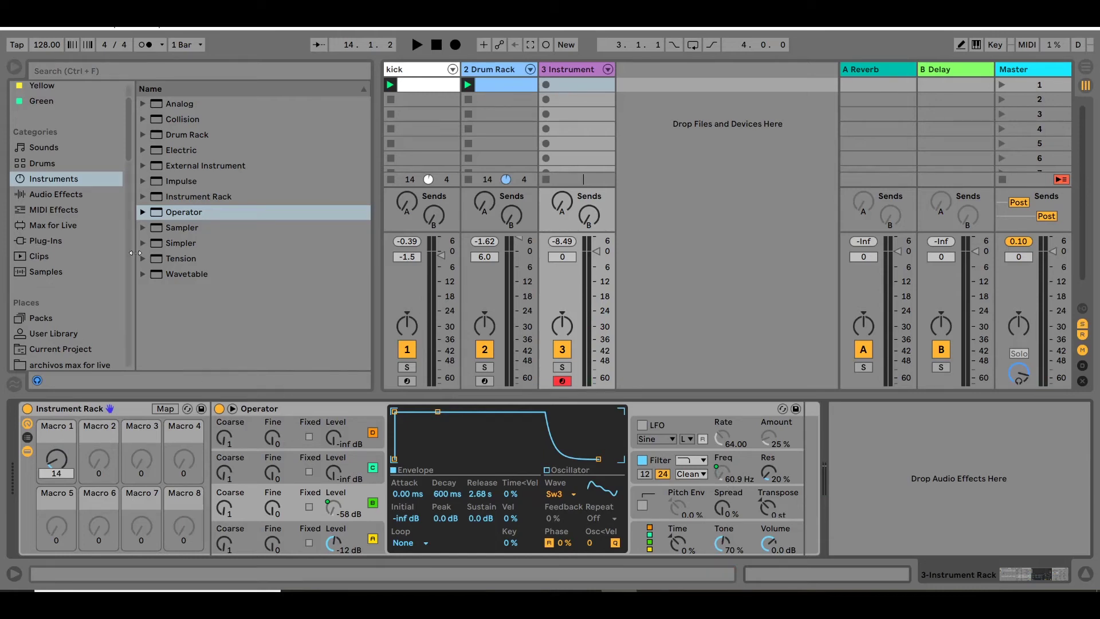
# Step: Add a Reverb audio effect after the Instrument Rack on the bass track
pyautogui.click(88, 196)
pyautogui.scroll(-2, 273, 309)
pyautogui.scroll(-2, 279, 325)
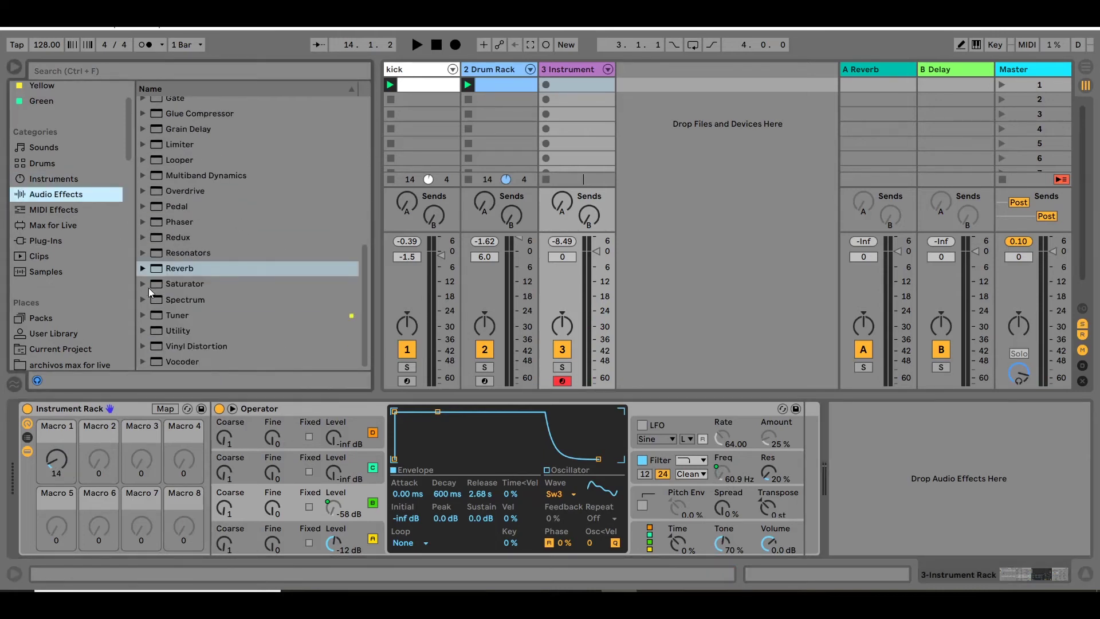
pyautogui.moveTo(171, 272); pyautogui.dragTo(936, 482)
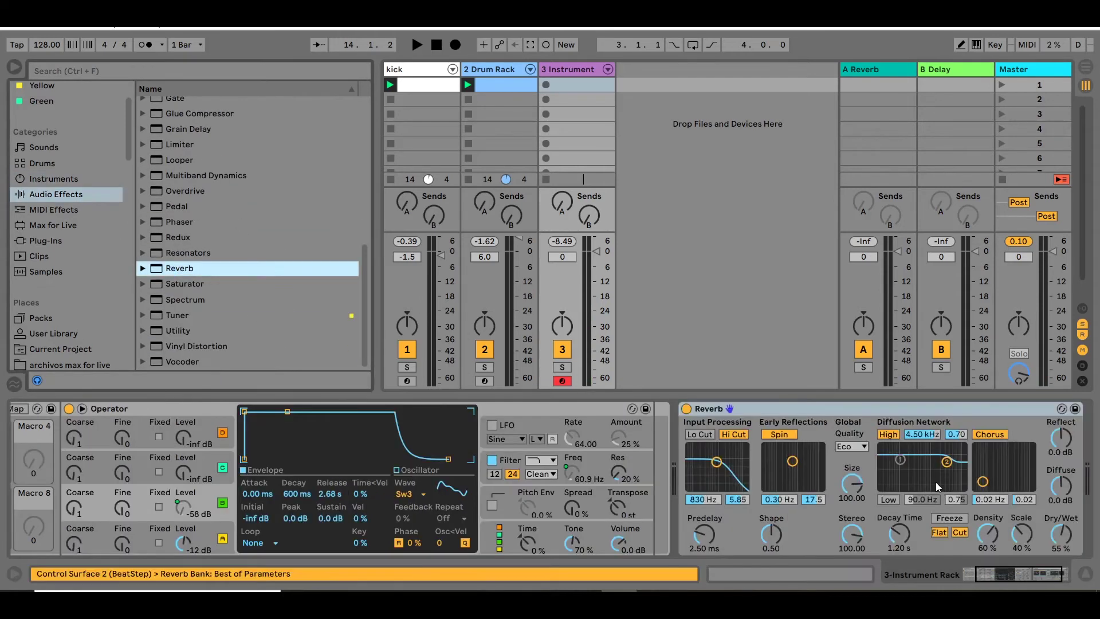
# Step: Set the Reverb to High quality, 5.45 s decay time and 17% dry/wet, with Chorus and Spin off
pyautogui.click(853, 447)
pyautogui.moveTo(899, 534); pyautogui.dragTo(898, 515)
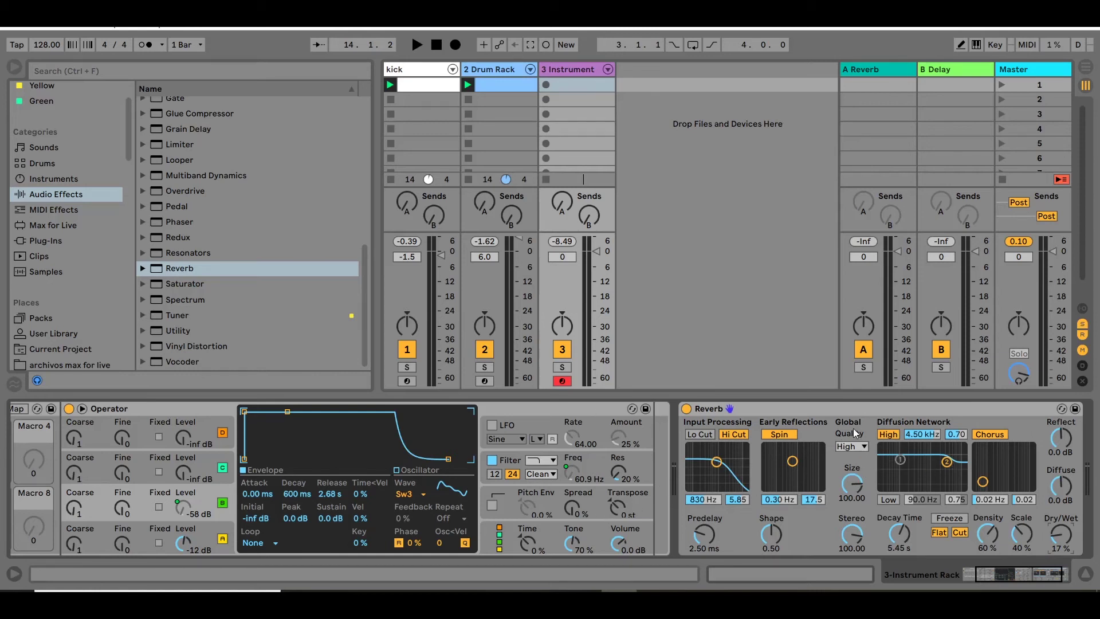
pyautogui.click(861, 408)
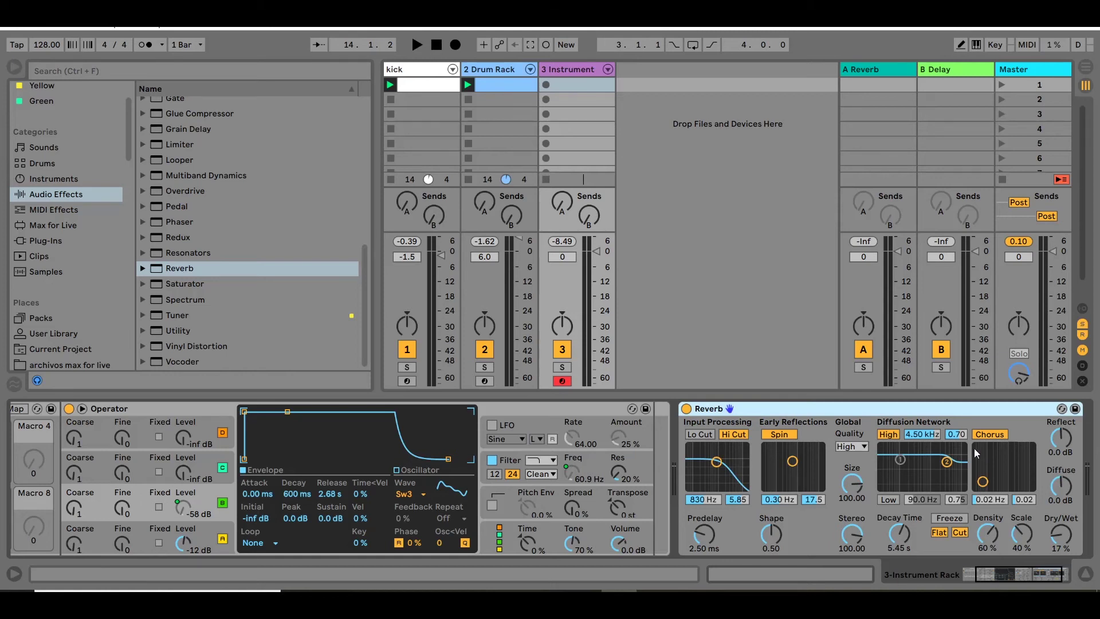
pyautogui.click(986, 435)
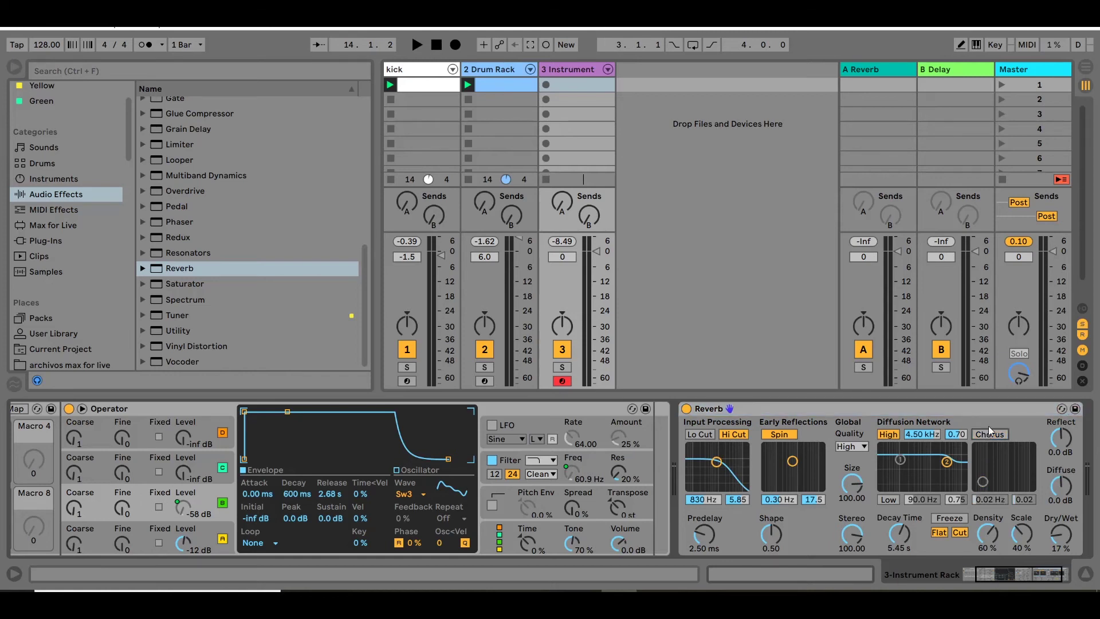
pyautogui.click(786, 436)
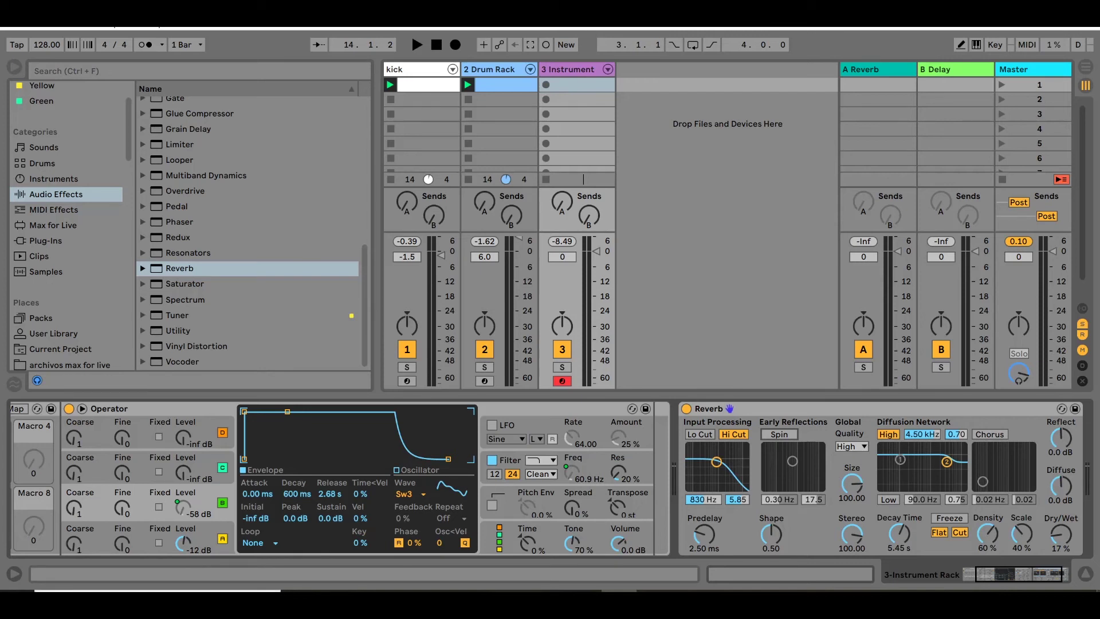
# Step: Sweep Macro 1 of the bass rack to audition the sound with reverb, ending at 72
pyautogui.moveTo(1017, 574); pyautogui.dragTo(1003, 574)
pyautogui.moveTo(67, 458); pyautogui.dragTo(67, 419)
pyautogui.moveTo(56, 459); pyautogui.dragTo(56, 474)
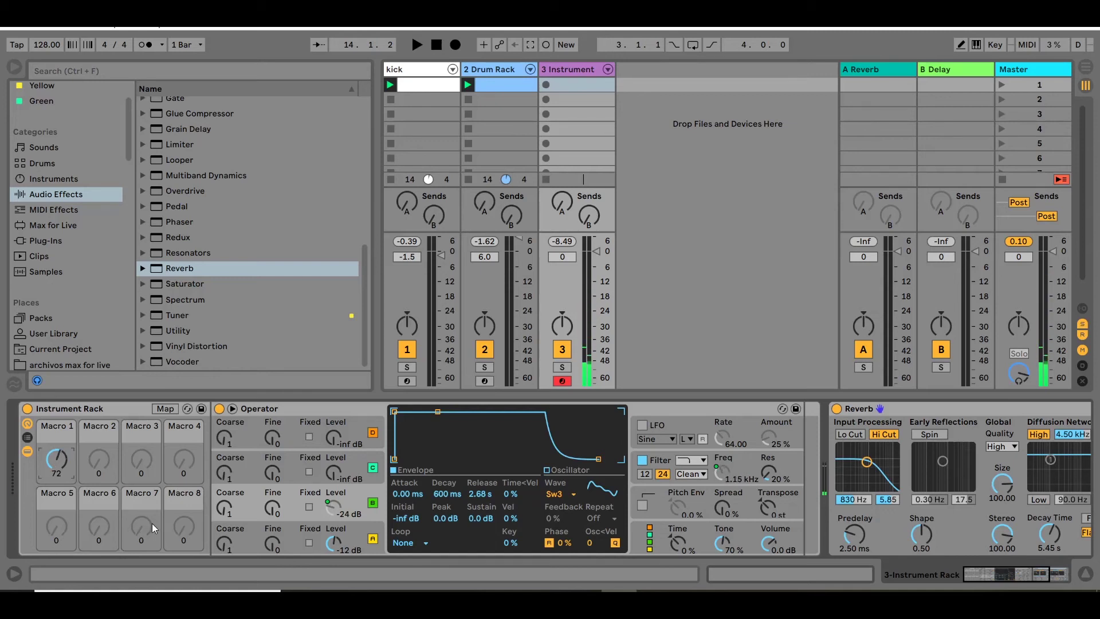
# Step: Play the kick and Drum Rack clips and examine the device chains on both tracks
pyautogui.click(413, 70)
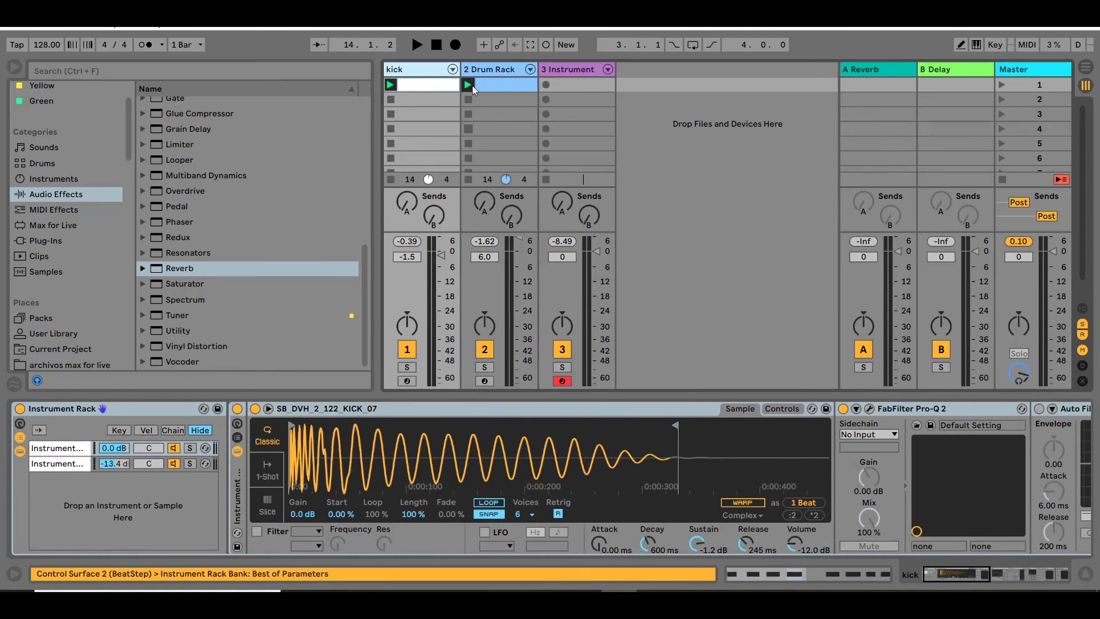
pyautogui.click(496, 68)
pyautogui.press('space')
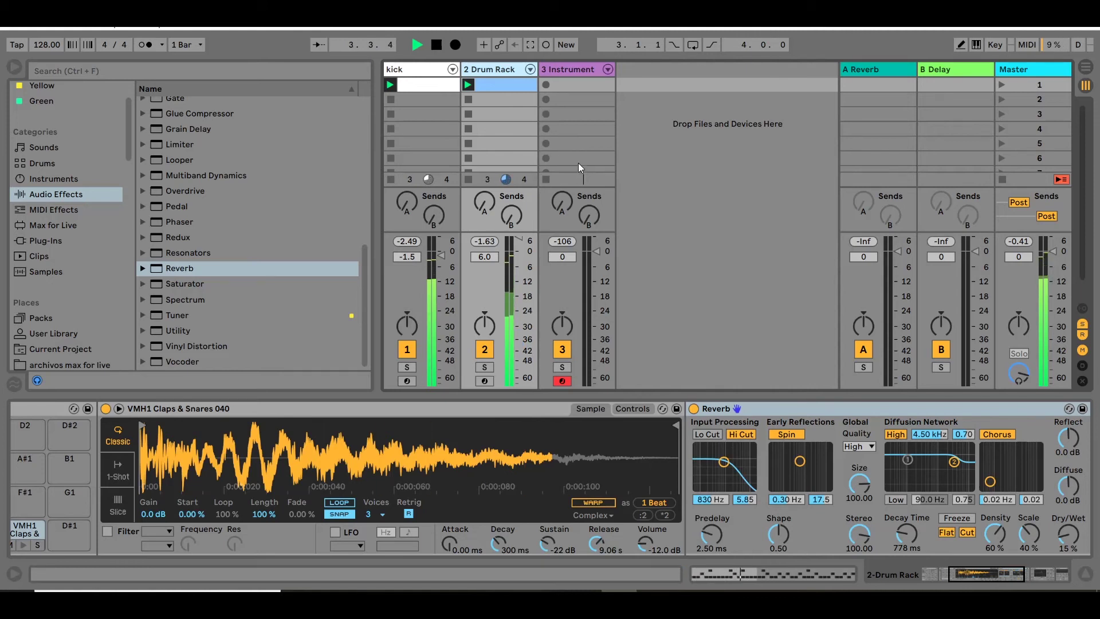
pyautogui.moveTo(1012, 575); pyautogui.dragTo(1034, 578)
pyautogui.press('space')
# Step: Go back to the bass track's devices and set Macro 1 to 52
pyautogui.click(553, 74)
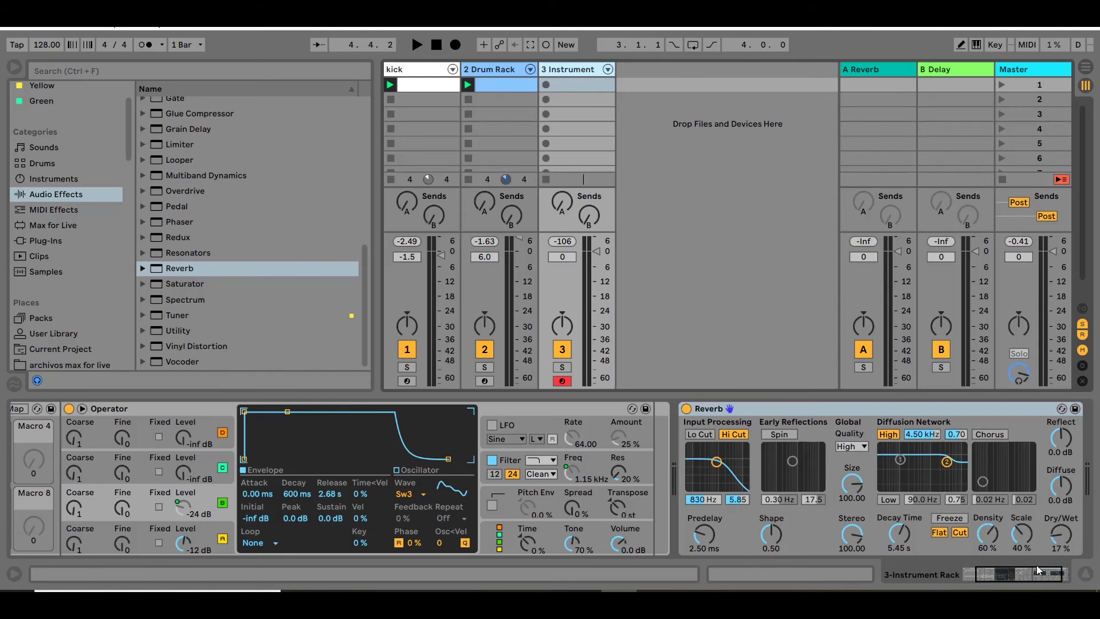
pyautogui.moveTo(1036, 565); pyautogui.dragTo(338, 572)
pyautogui.moveTo(56, 468)
pyautogui.mouseDown()
pyautogui.moveTo(56, 418)
pyautogui.moveTo(56, 475)
pyautogui.mouseUp()
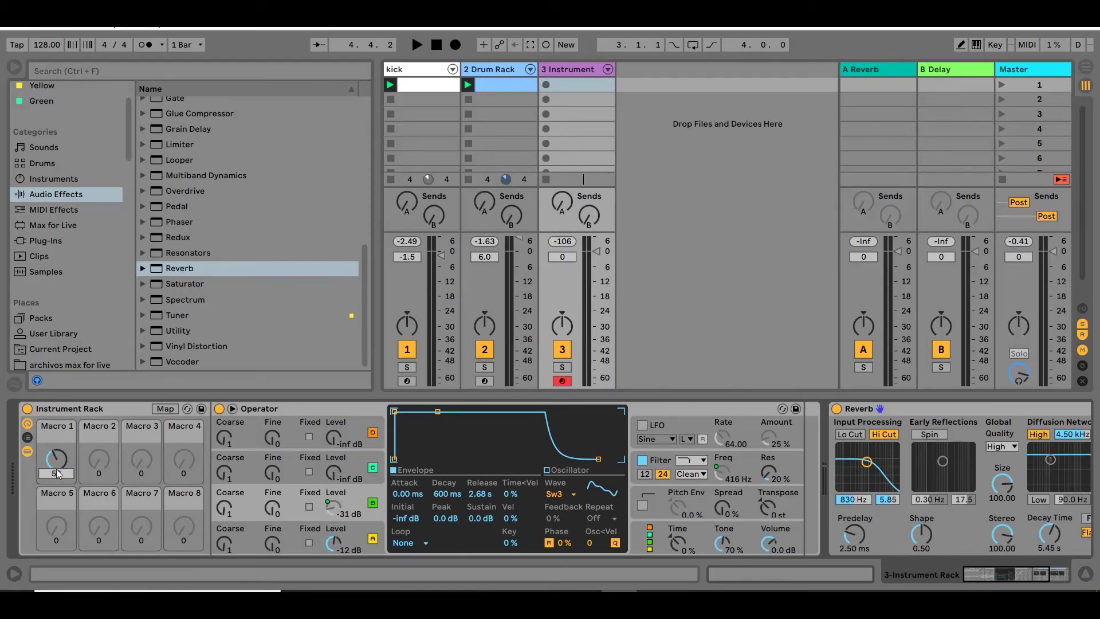
# Step: Create a MIDI clip in the bass track's first slot, extend its loop to four bars and play it with the drums
pyautogui.doubleClick(575, 84)
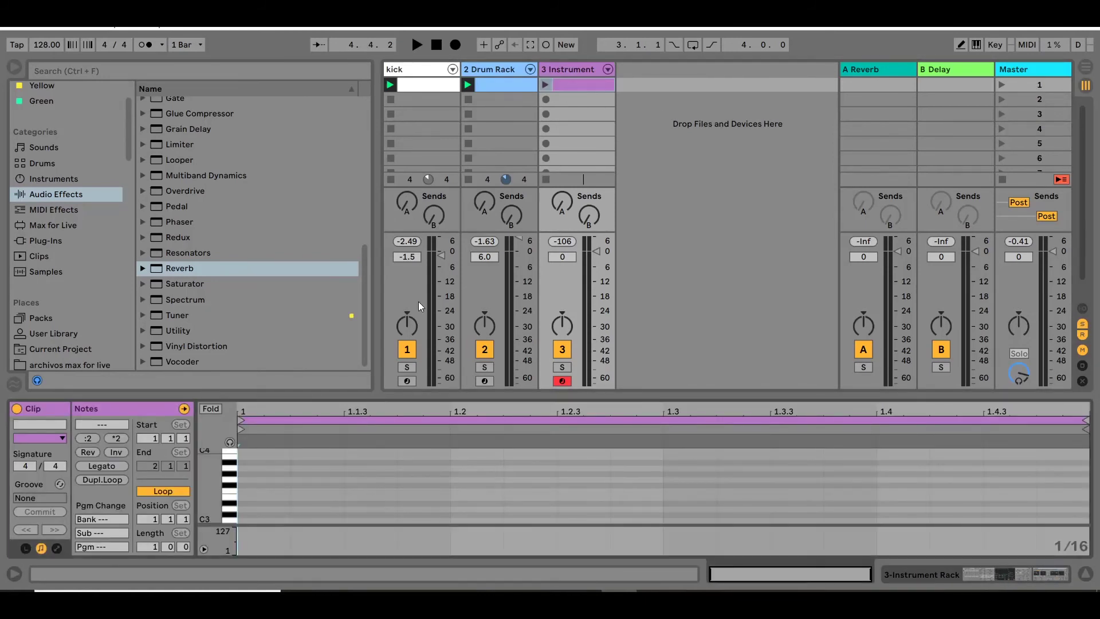
pyautogui.moveTo(357, 394); pyautogui.dragTo(357, 292)
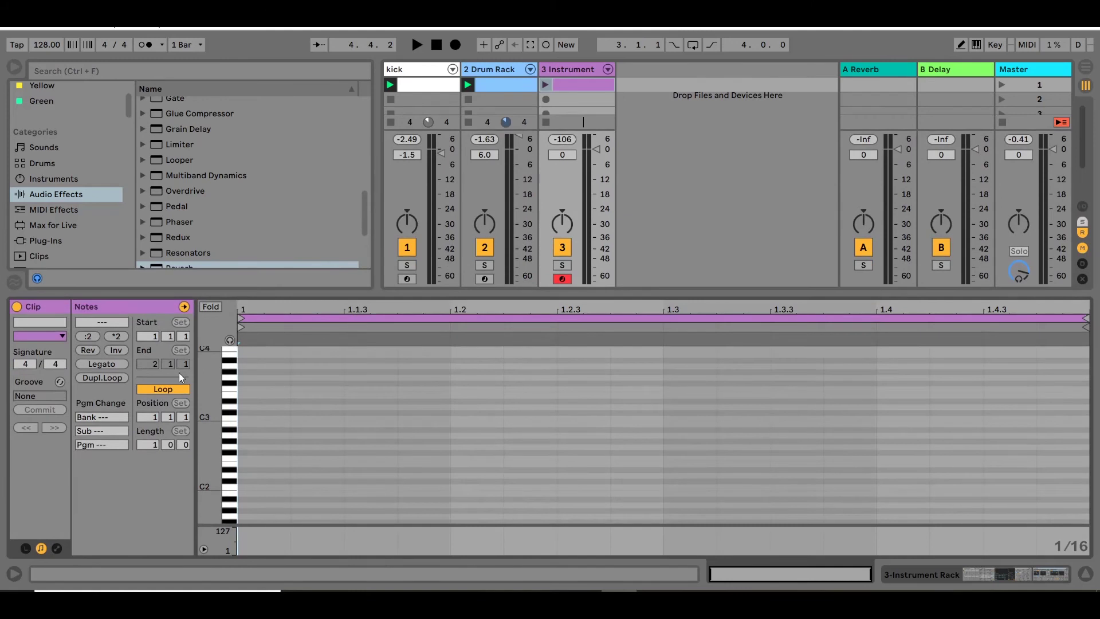
pyautogui.click(111, 378)
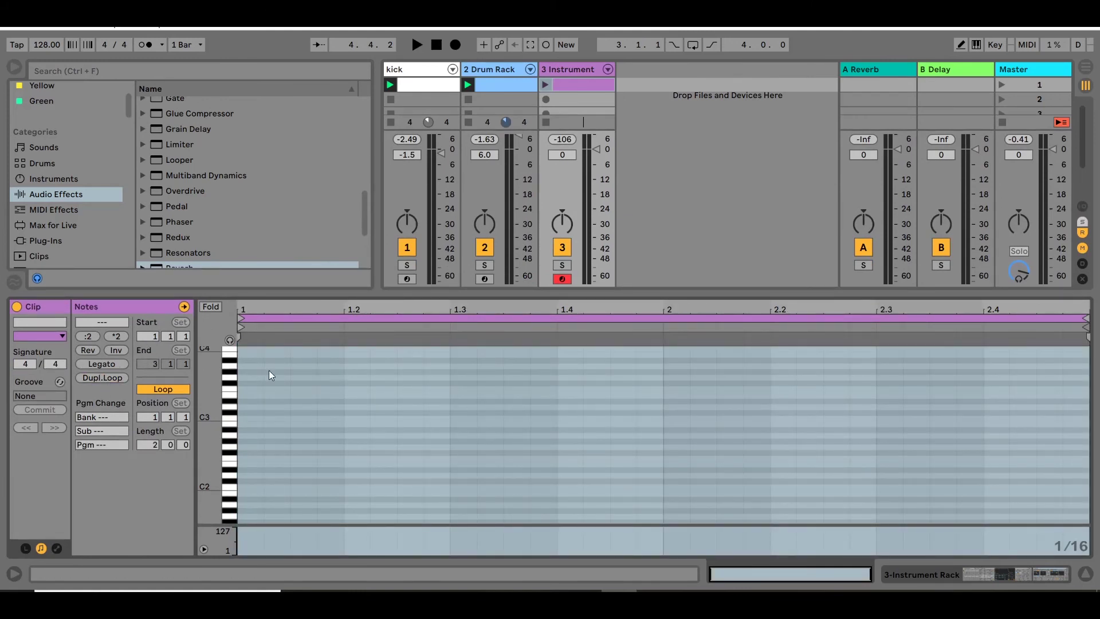
pyautogui.click(458, 417)
pyautogui.click(548, 85)
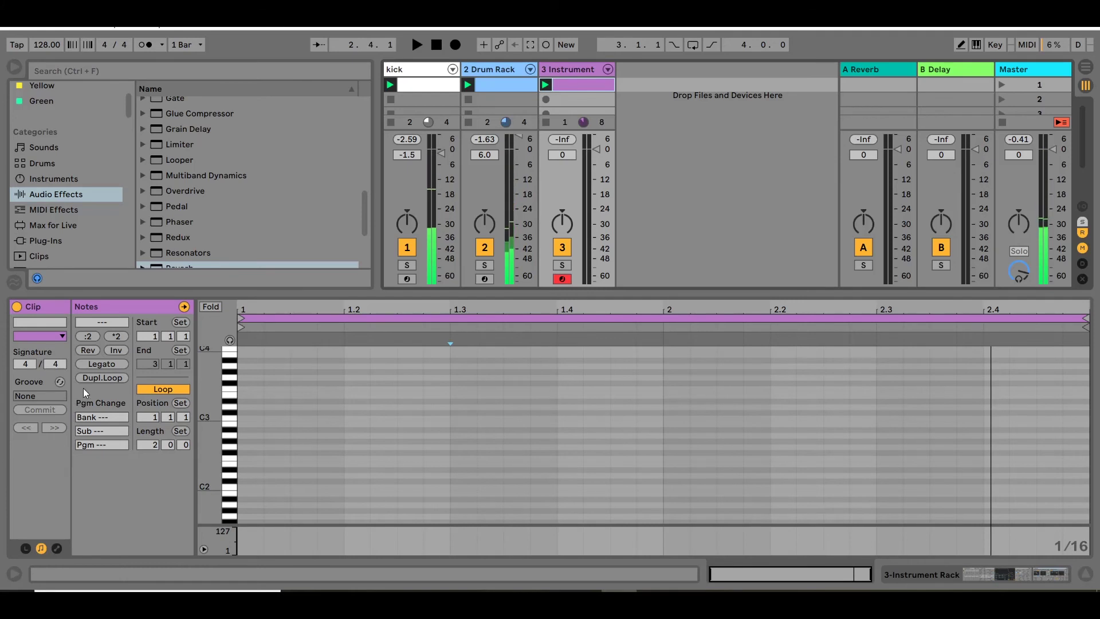
pyautogui.click(102, 377)
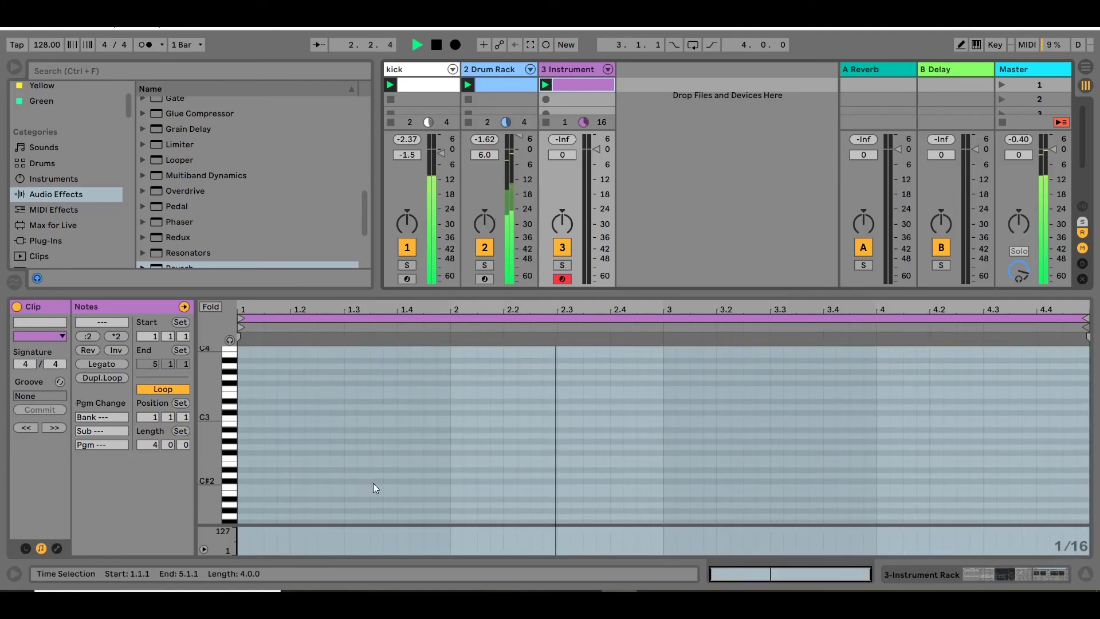
pyautogui.moveTo(203, 454); pyautogui.dragTo(209, 454)
pyautogui.press('space')
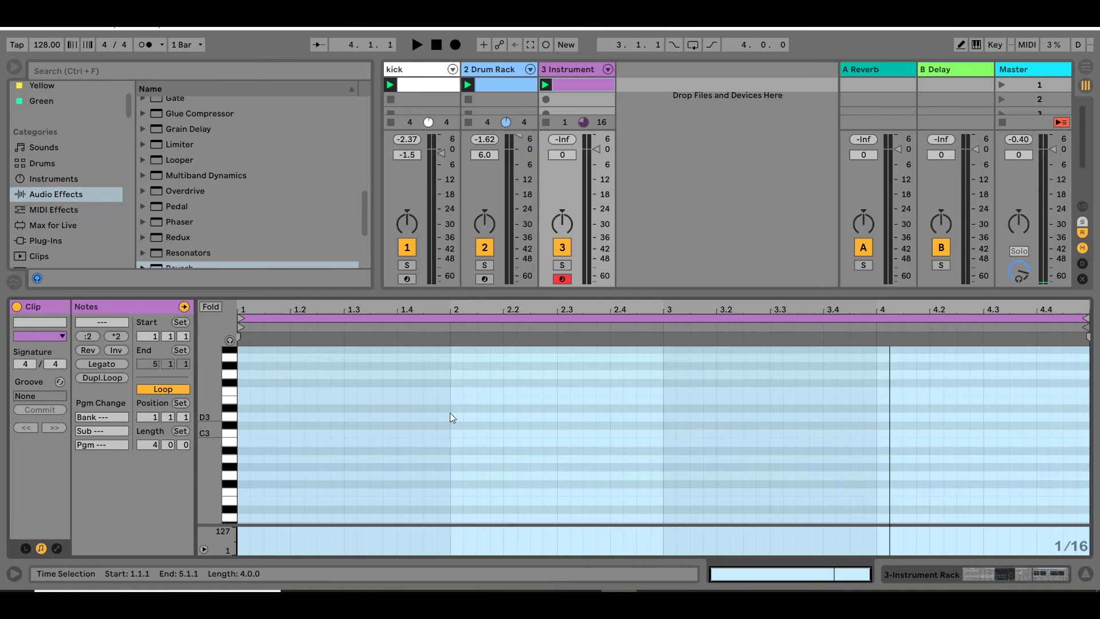
# Step: Add a one-bar D1 note from 1.3.1 to 2.3.1 in the bass clip and play it with the drums
pyautogui.scroll(-5, 303, 459)
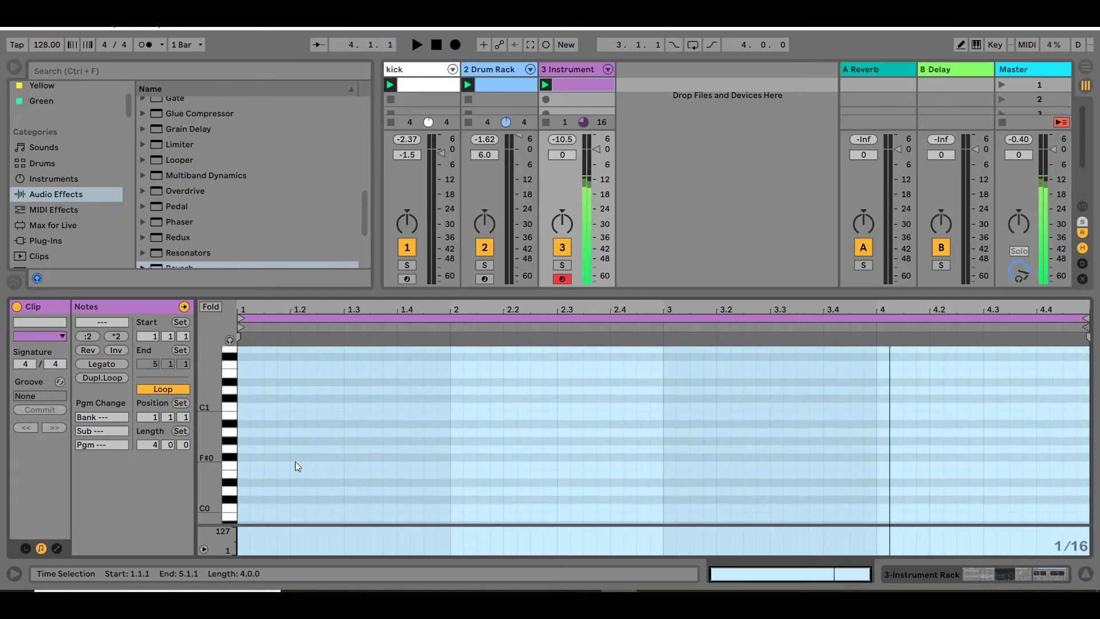
pyautogui.moveTo(207, 418); pyautogui.dragTo(215, 458)
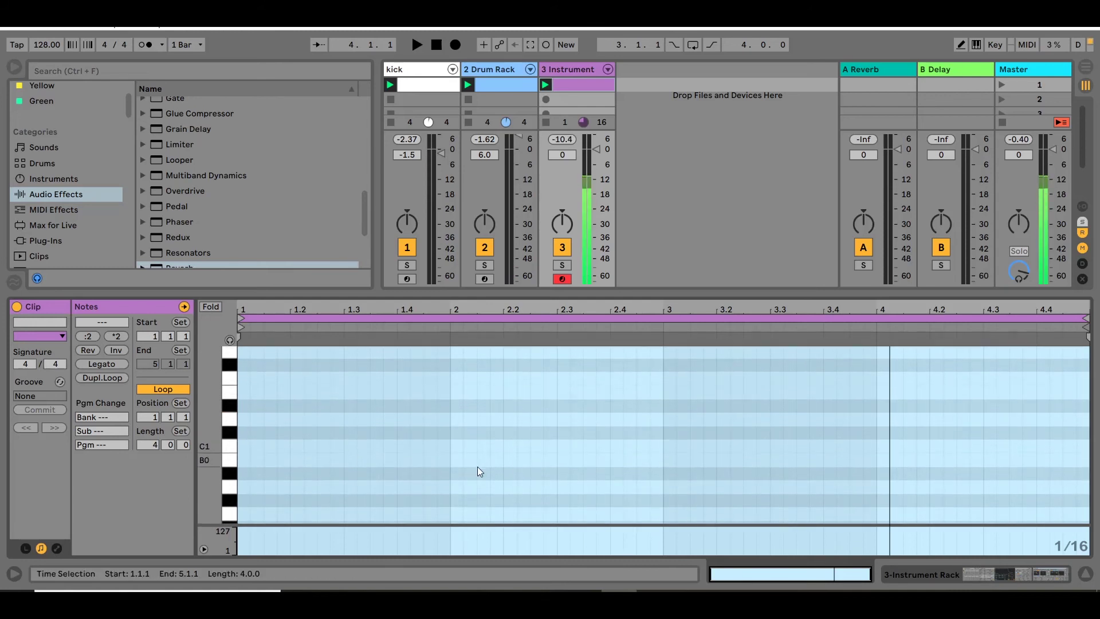
pyautogui.click(387, 423)
pyautogui.doubleClick(354, 422)
pyautogui.moveTo(354, 421); pyautogui.dragTo(557, 433)
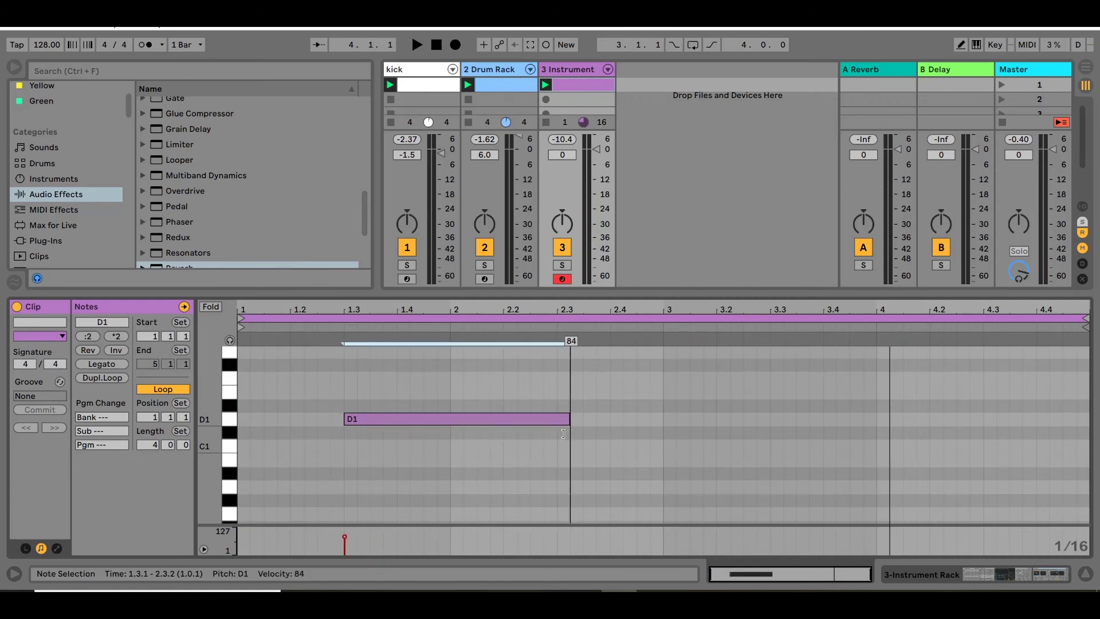
pyautogui.press('space')
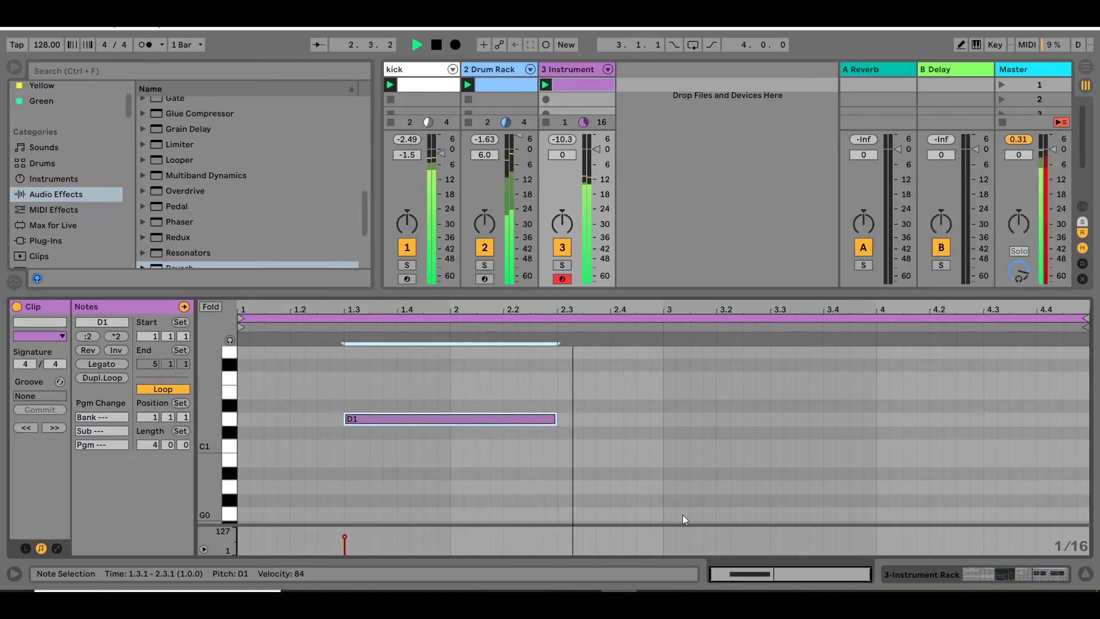
pyautogui.press('space')
# Step: Add a second bass note starting at 3.1.1, transpose it to D0 and extend its end to about 4.2.4
pyautogui.scroll(-1, 687, 510)
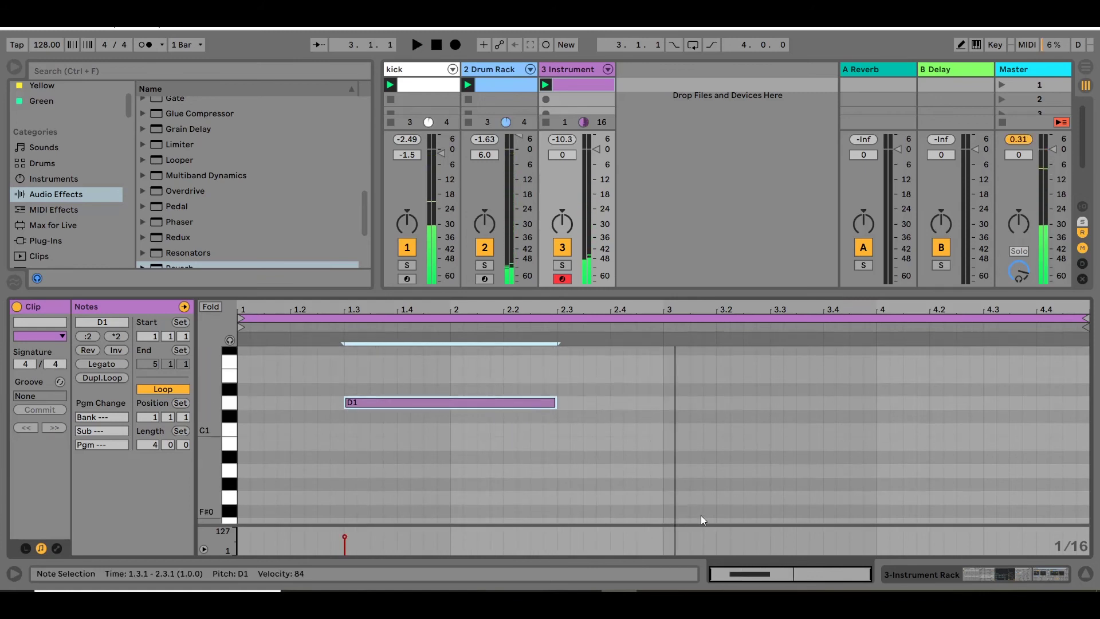
pyautogui.click(669, 497)
pyautogui.moveTo(669, 497); pyautogui.dragTo(874, 497)
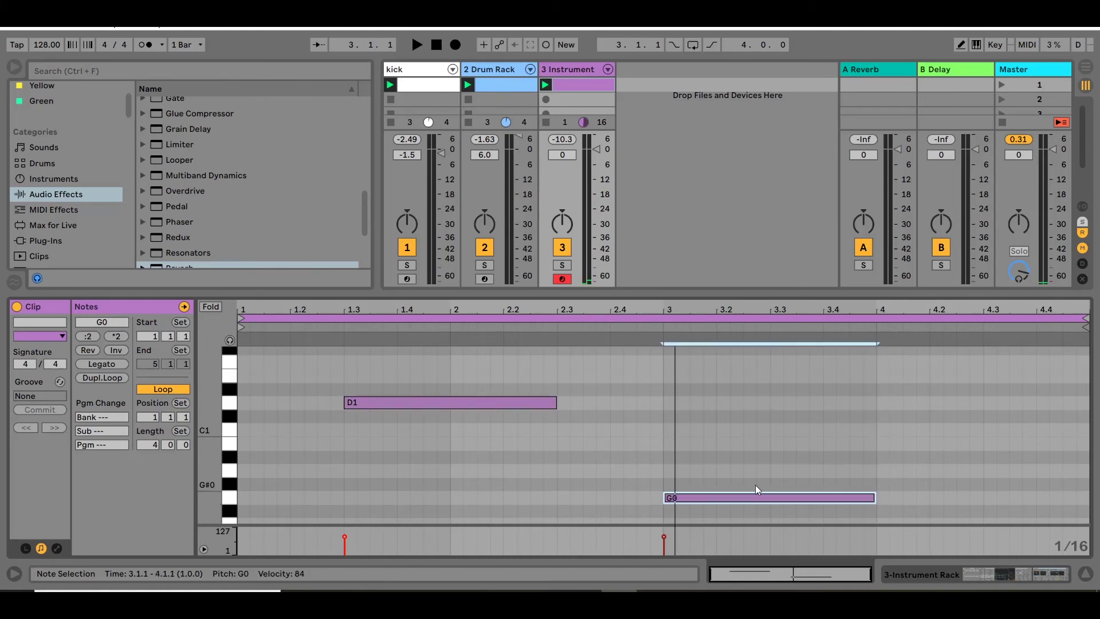
pyautogui.press('Down')
pyautogui.press('Down')
pyautogui.press('Down')
pyautogui.press('Down')
pyautogui.press('Down')
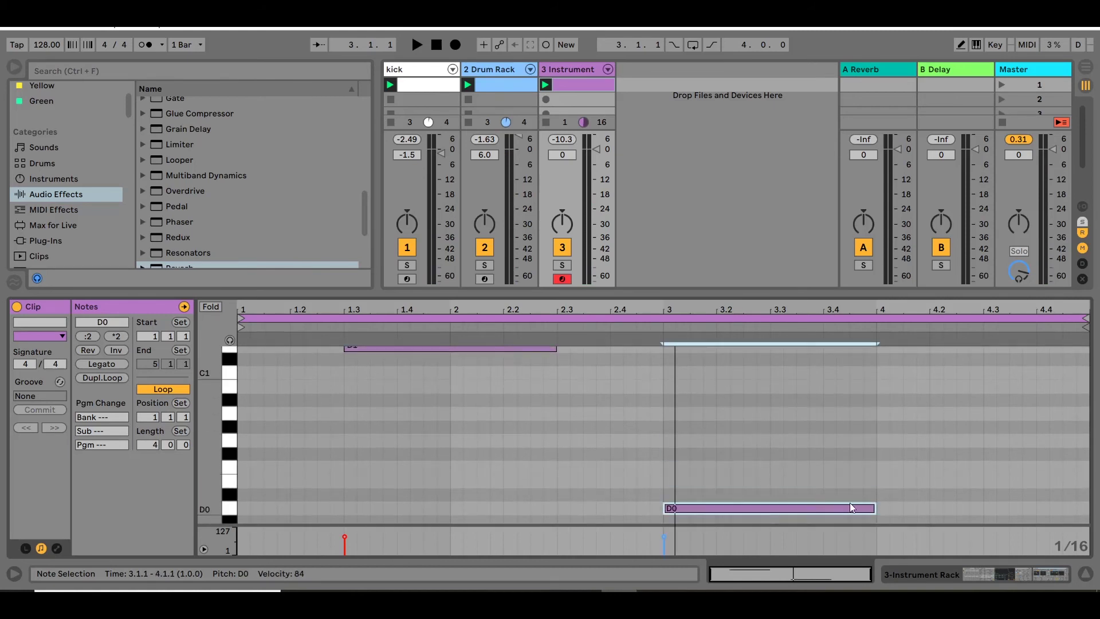
pyautogui.moveTo(875, 509); pyautogui.dragTo(968, 508)
pyautogui.scroll(2, 544, 372)
pyautogui.click(531, 437)
pyautogui.scroll(-3, 522, 441)
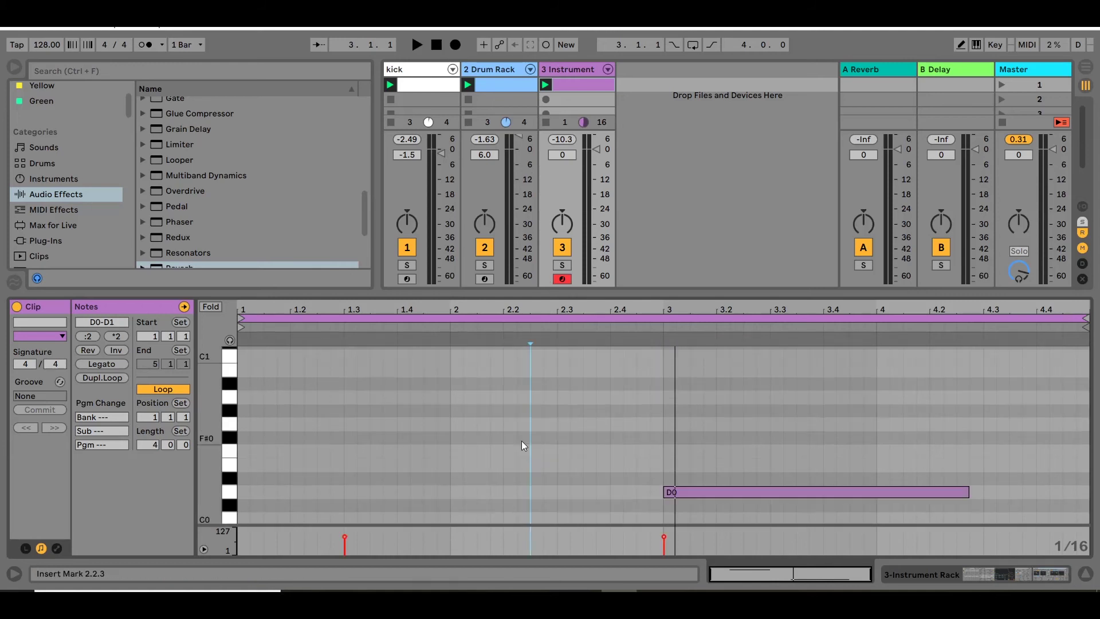
pyautogui.moveTo(209, 449)
pyautogui.mouseDown()
pyautogui.moveTo(207, 499)
pyautogui.moveTo(206, 450)
pyautogui.moveTo(203, 458)
pyautogui.mouseUp()
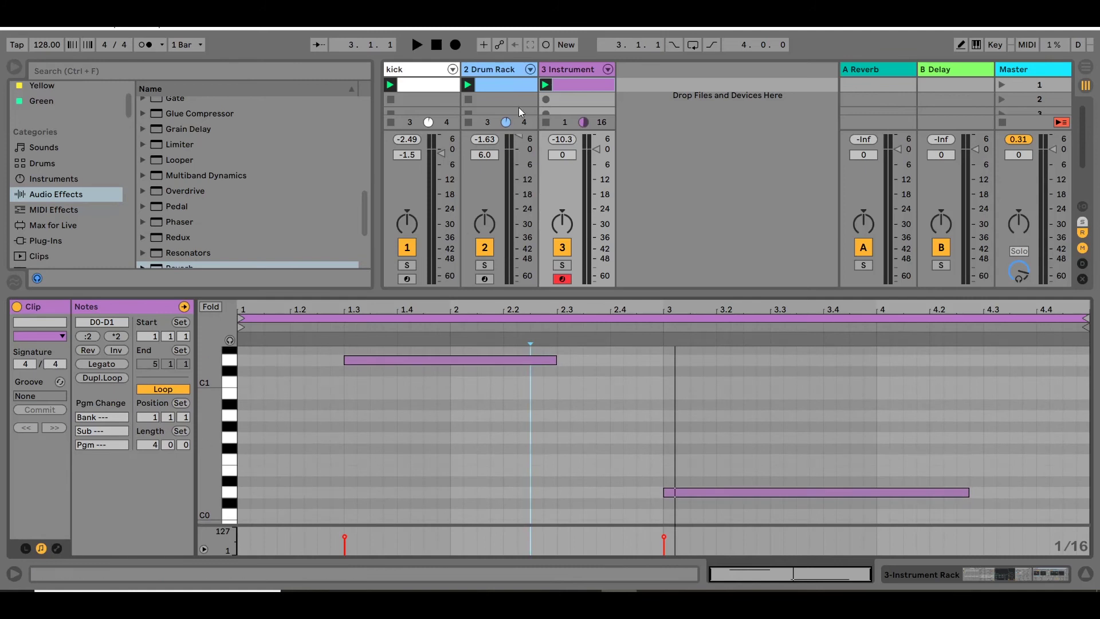
# Step: Check Macro 1 in the bass track's rack and reopen the bass clip's notes
pyautogui.click(579, 68)
pyautogui.moveTo(57, 460); pyautogui.dragTo(56, 443)
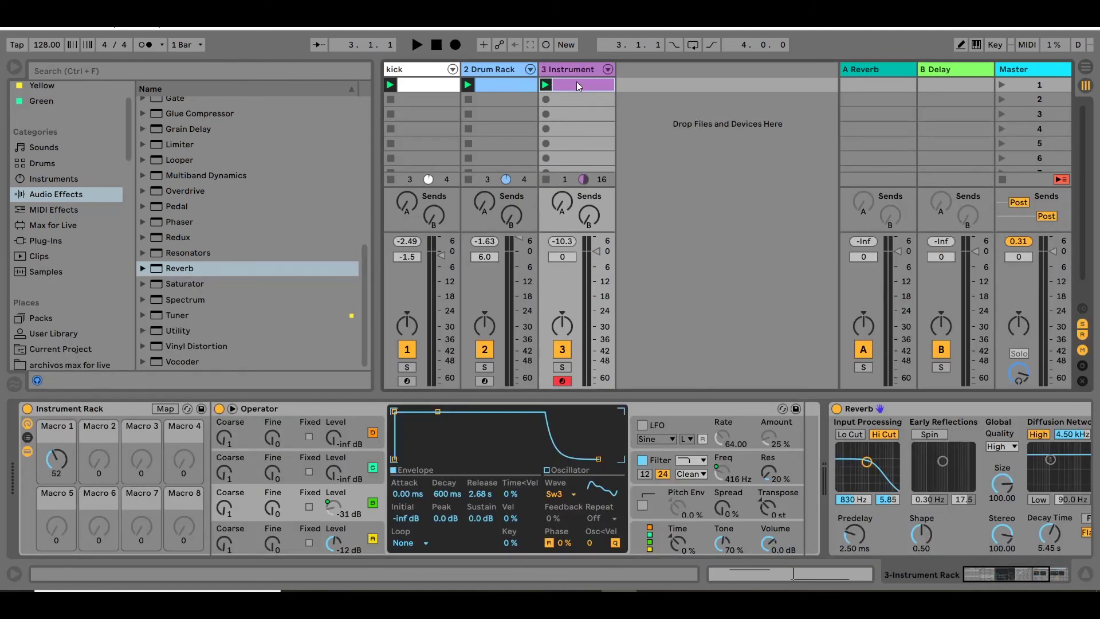
pyautogui.click(576, 81)
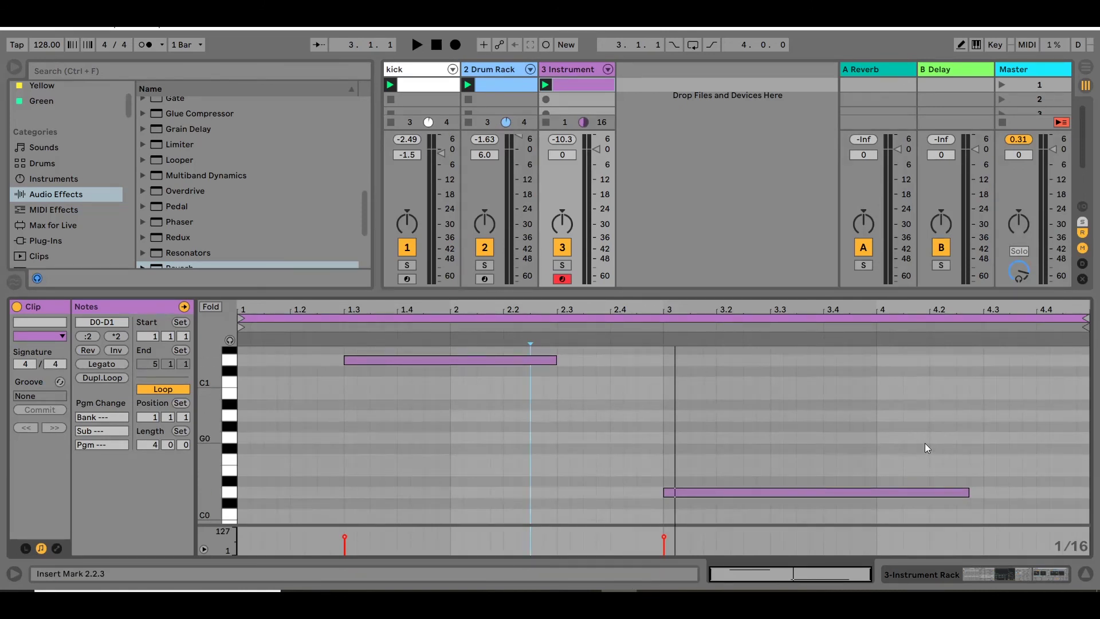
# Step: Show Macro 1's automation in the bass clip and draw a ramp rising to 94 across the first note, playing it back
pyautogui.click(576, 70)
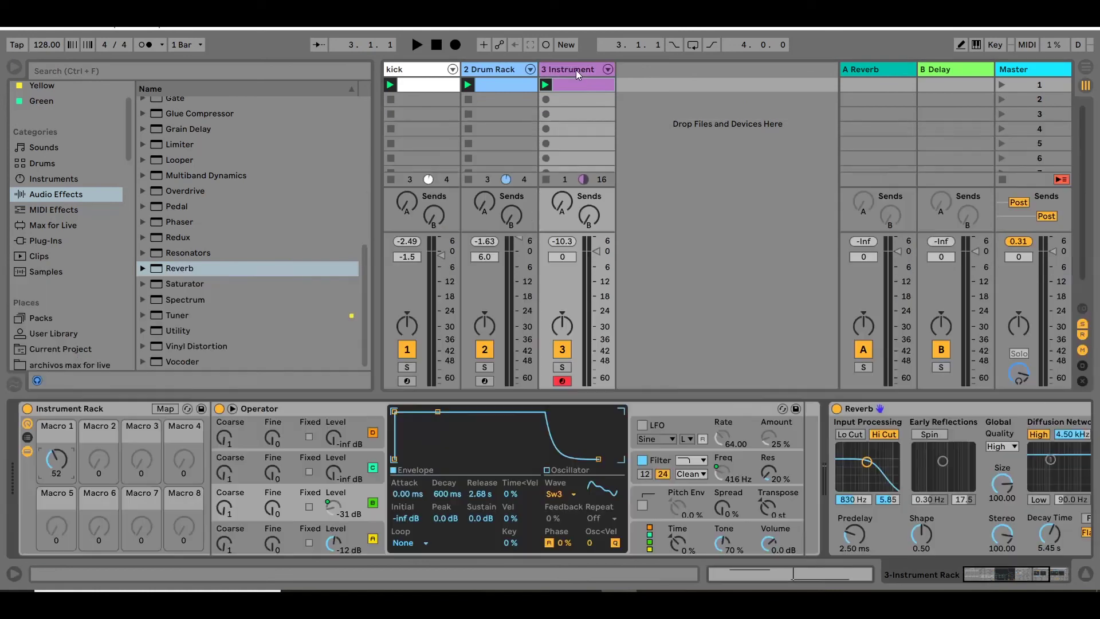
pyautogui.rightClick(56, 460)
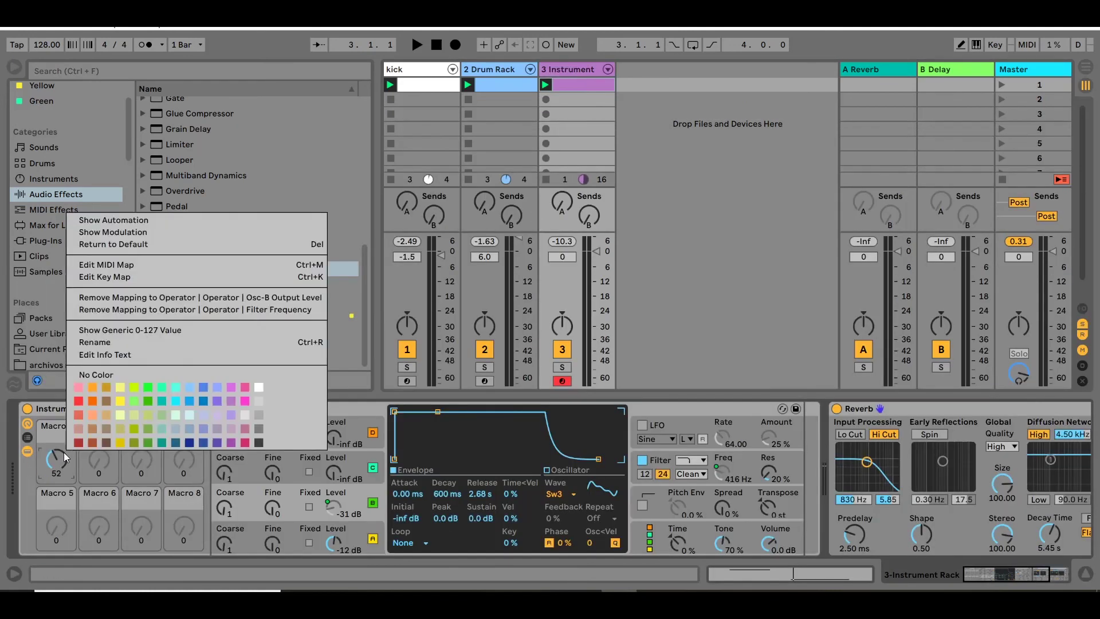
pyautogui.click(168, 221)
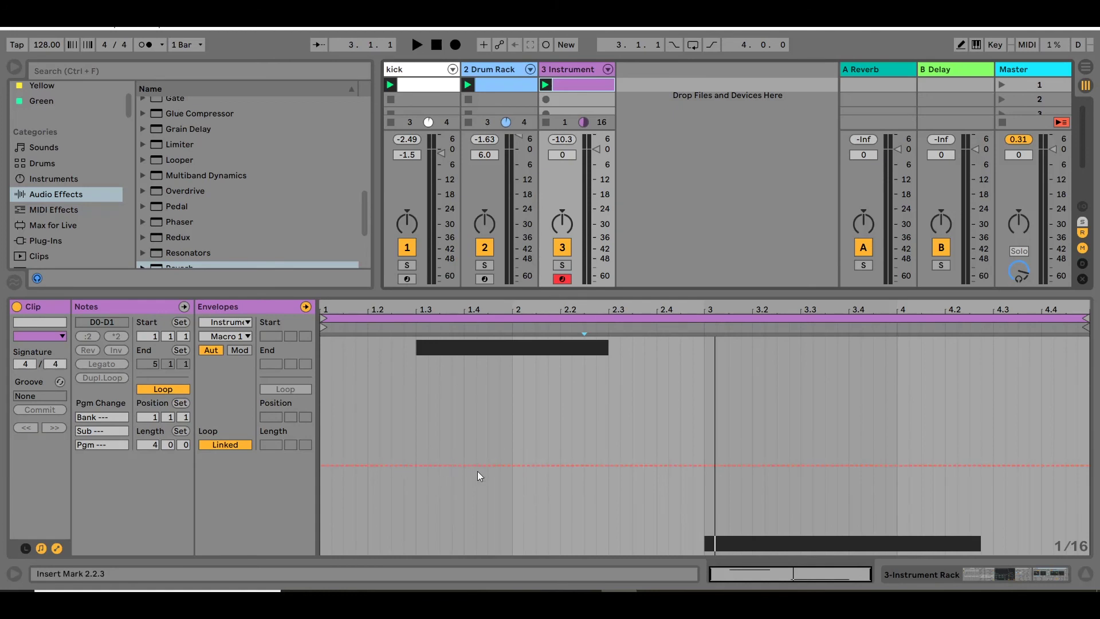
pyautogui.moveTo(427, 465); pyautogui.dragTo(428, 504)
pyautogui.moveTo(584, 504); pyautogui.dragTo(541, 393)
pyautogui.press('space')
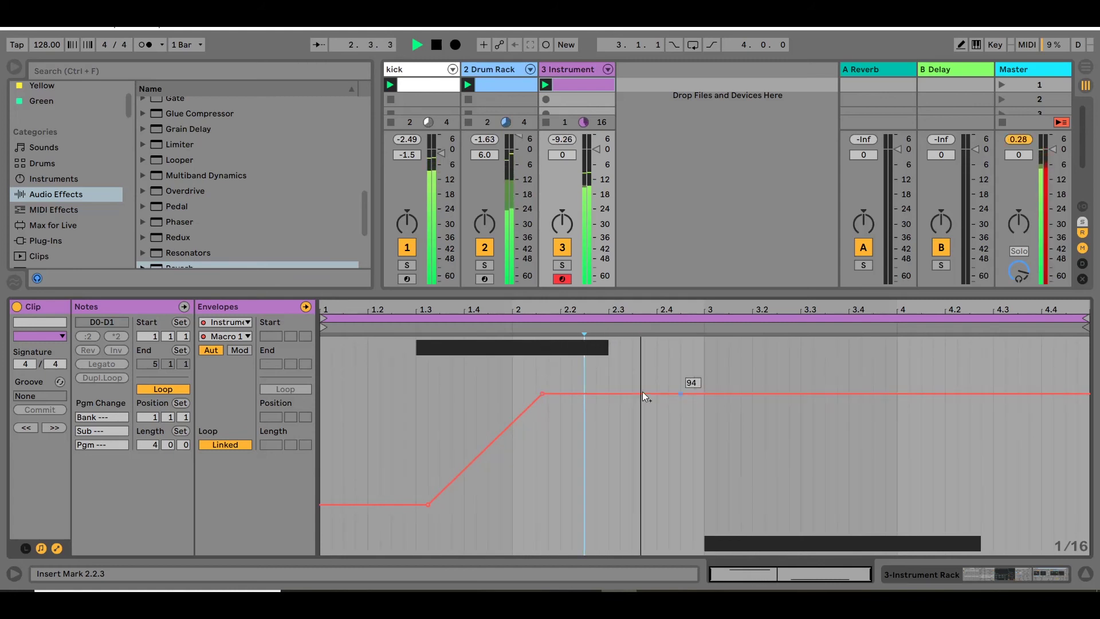
# Step: Add a drop in the Macro 1 envelope at about 2.2.2 and lower the peak before it to about 87
pyautogui.moveTo(575, 393); pyautogui.dragTo(575, 453)
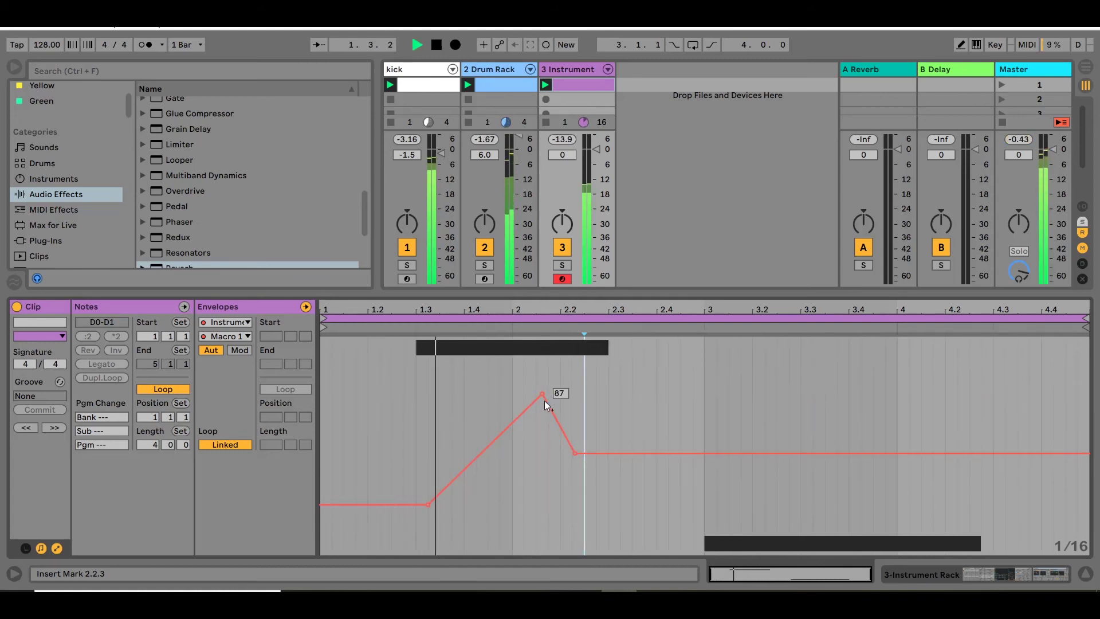
pyautogui.moveTo(543, 394); pyautogui.dragTo(542, 404)
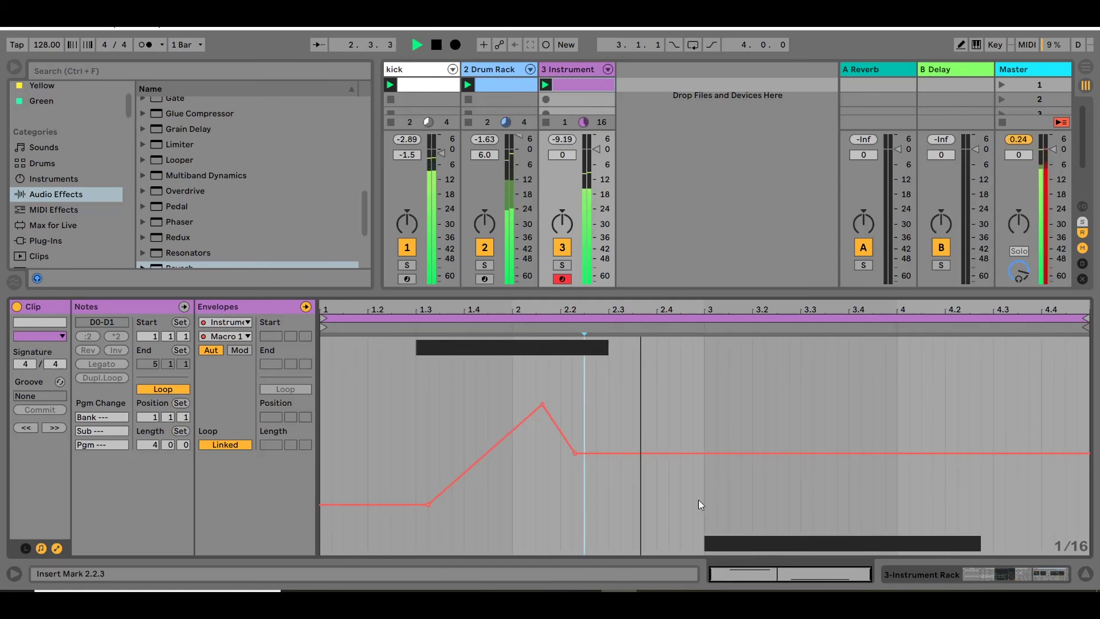
# Step: Add a dip in the Macro 1 envelope just before bar 3 and a ramp rising to 95 at about 4.2.2
pyautogui.press('space')
pyautogui.click(691, 453)
pyautogui.moveTo(703, 453); pyautogui.dragTo(700, 470)
pyautogui.press('space')
pyautogui.moveTo(927, 470); pyautogui.dragTo(961, 392)
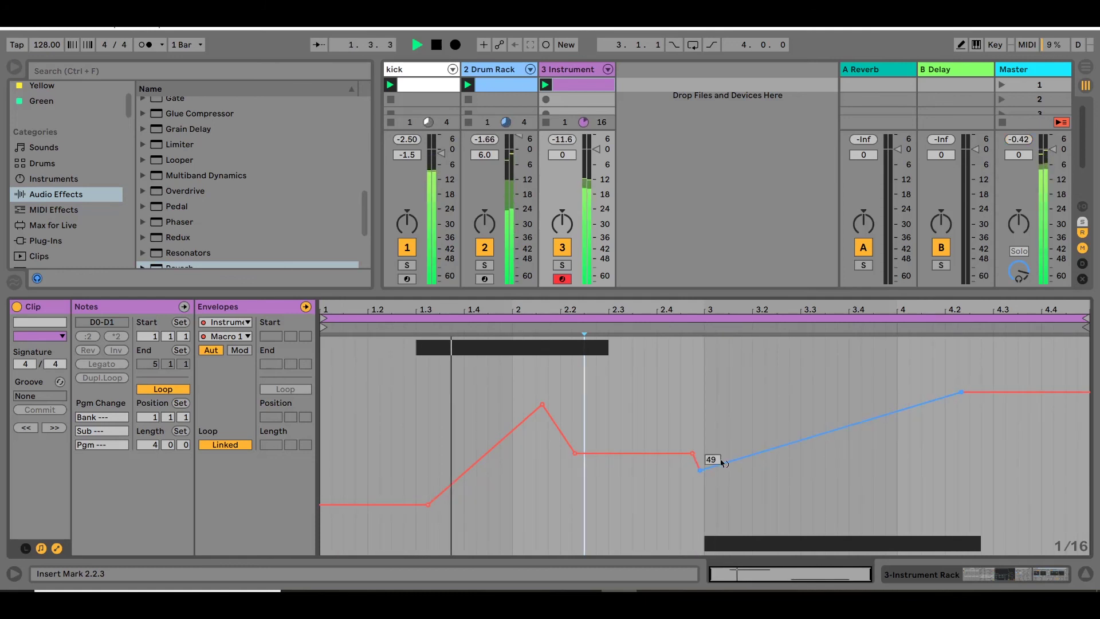
pyautogui.moveTo(701, 468); pyautogui.dragTo(703, 507)
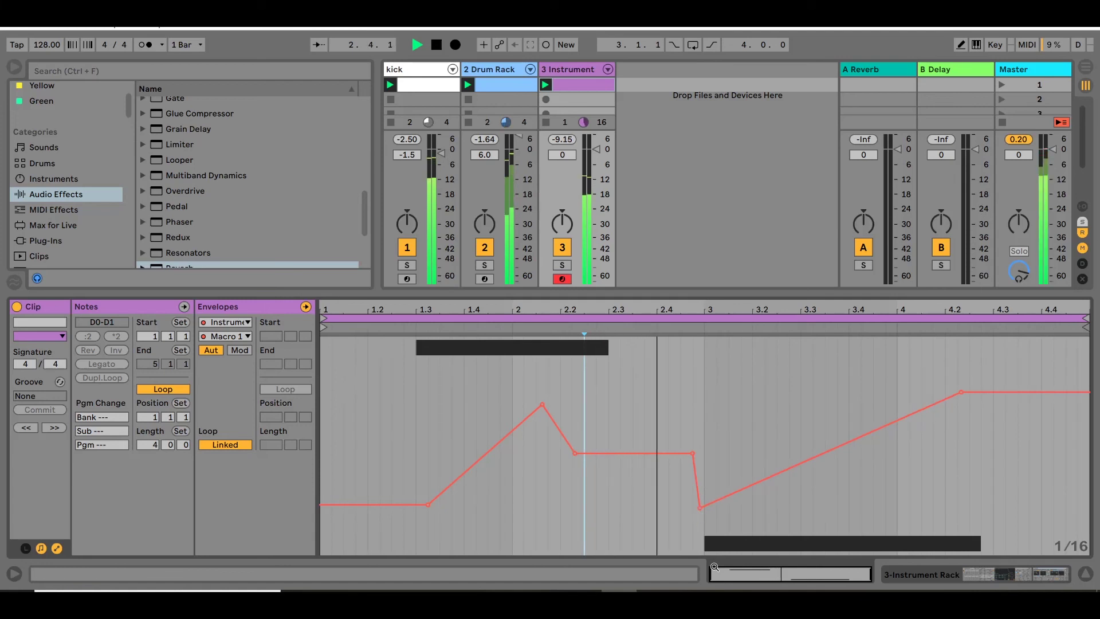
pyautogui.moveTo(961, 392); pyautogui.dragTo(961, 391)
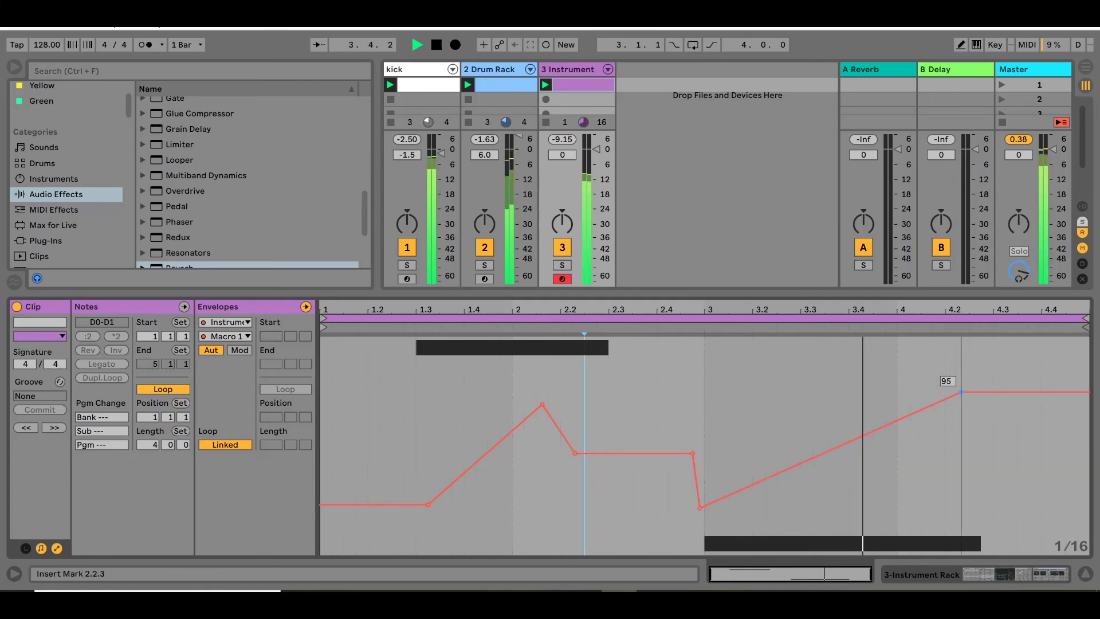
pyautogui.press('space')
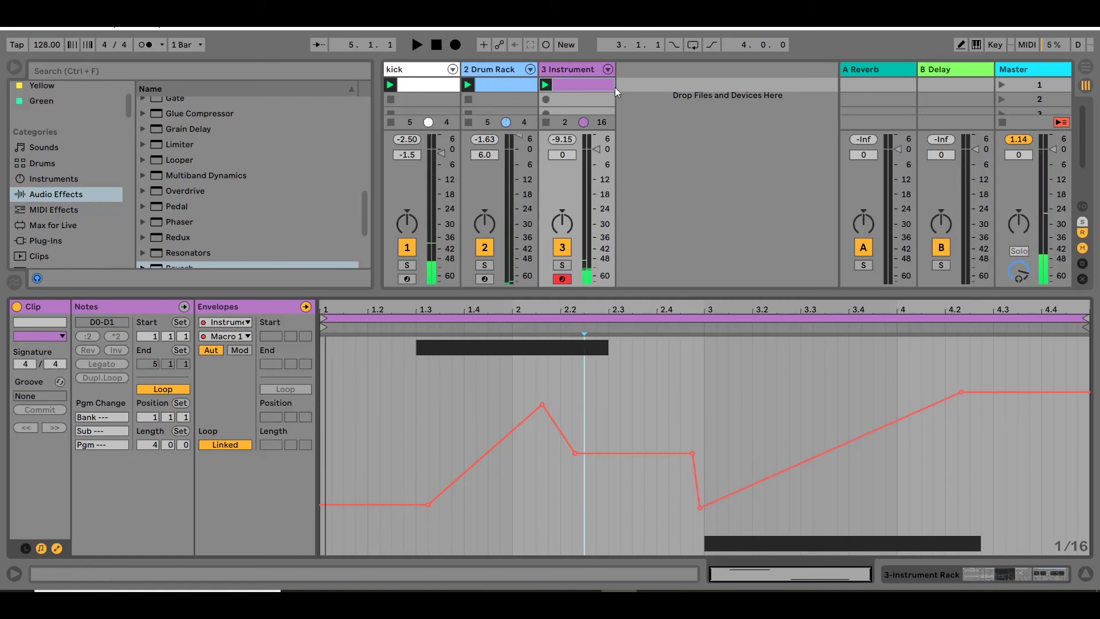
# Step: Lower the first Macro 1 automation peak slightly and shorten the D0 note's end to about 4.2.2 during playback
pyautogui.press('space')
pyautogui.moveTo(541, 404); pyautogui.dragTo(542, 410)
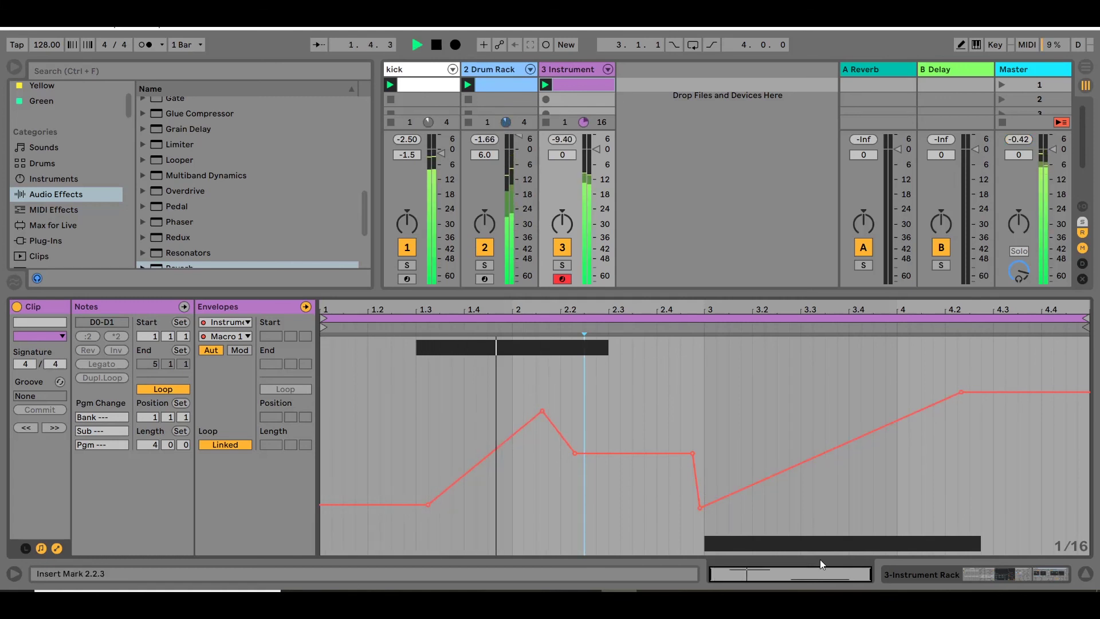
pyautogui.click(56, 548)
pyautogui.moveTo(971, 492); pyautogui.dragTo(949, 491)
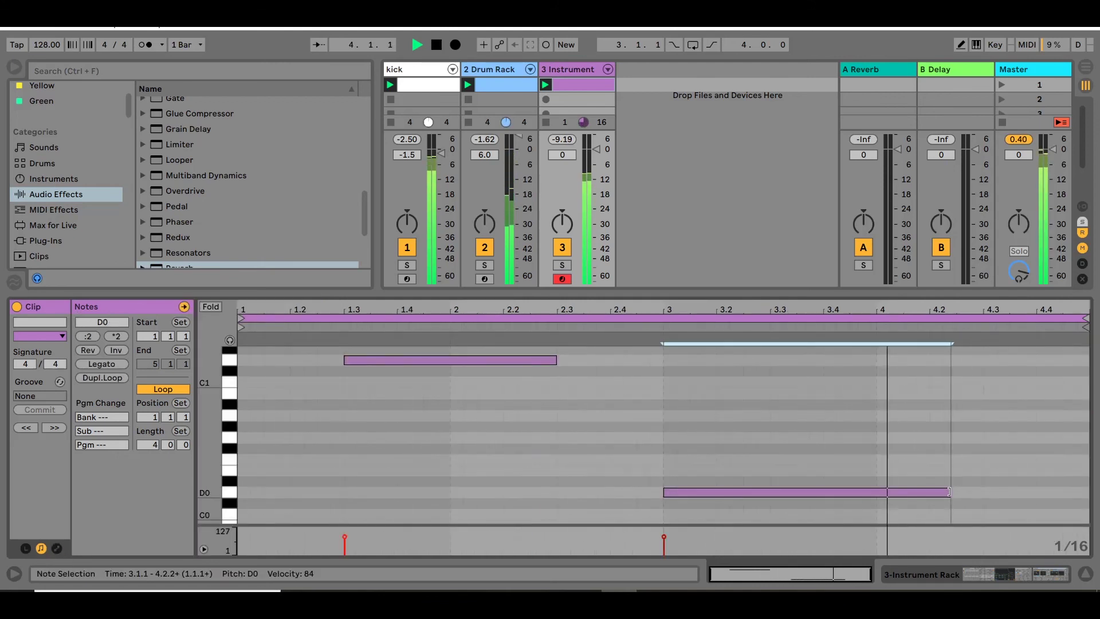
pyautogui.press('space')
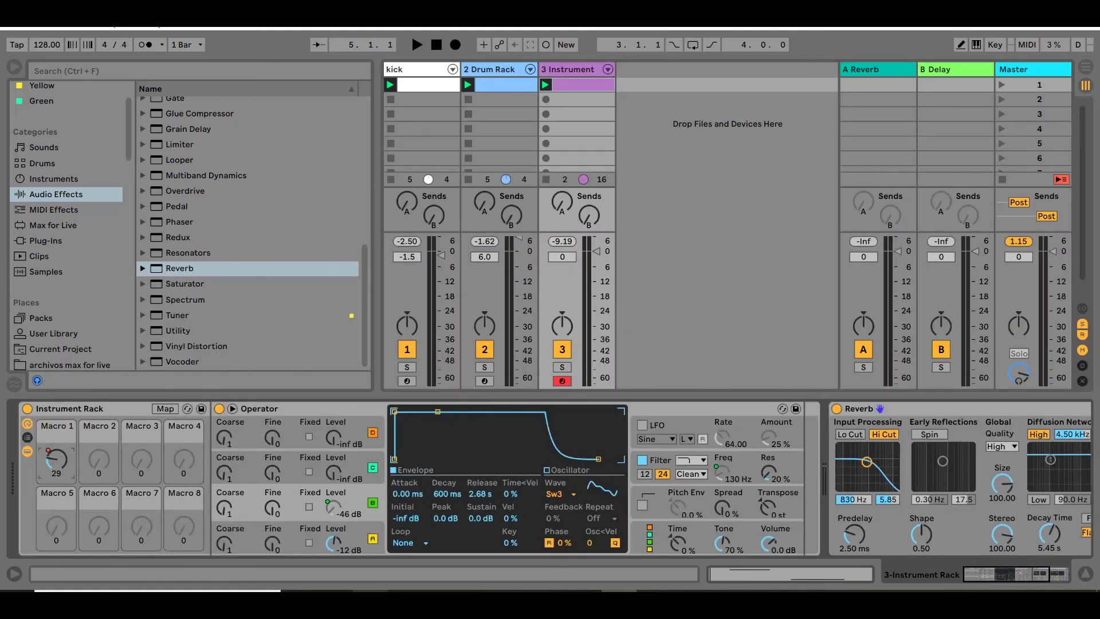
# Step: Raise Operator's oscillator C level to -19 dB and oscillator D level to -18 dB while the clips play
pyautogui.moveTo(1002, 568); pyautogui.dragTo(0, 529)
pyautogui.click(350, 443)
pyautogui.click(351, 464)
pyautogui.click(348, 444)
pyautogui.click(352, 466)
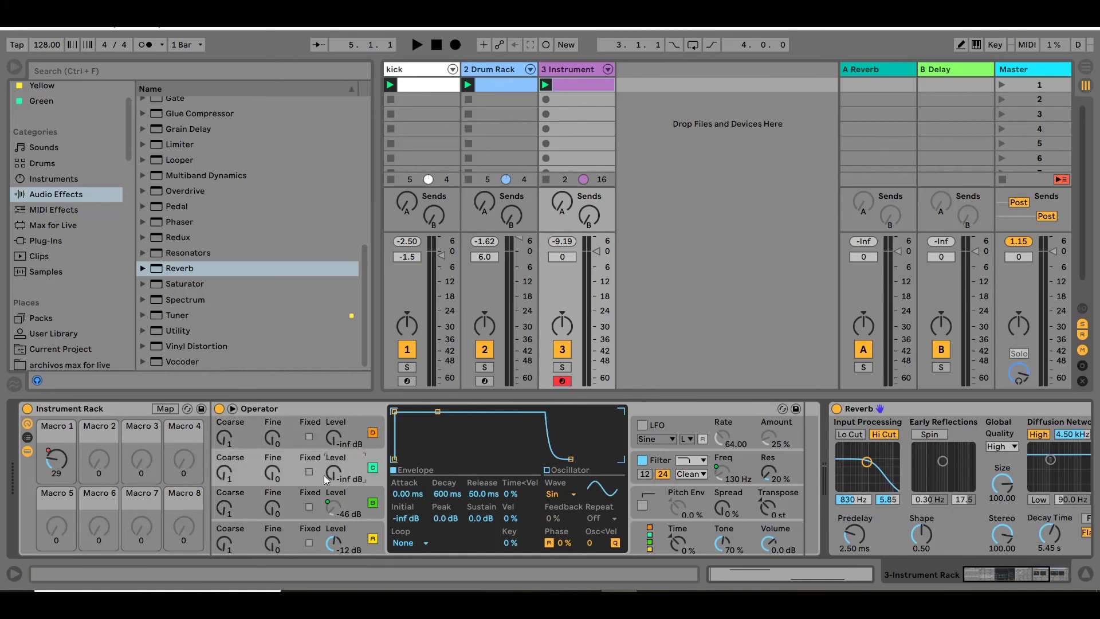
pyautogui.click(417, 44)
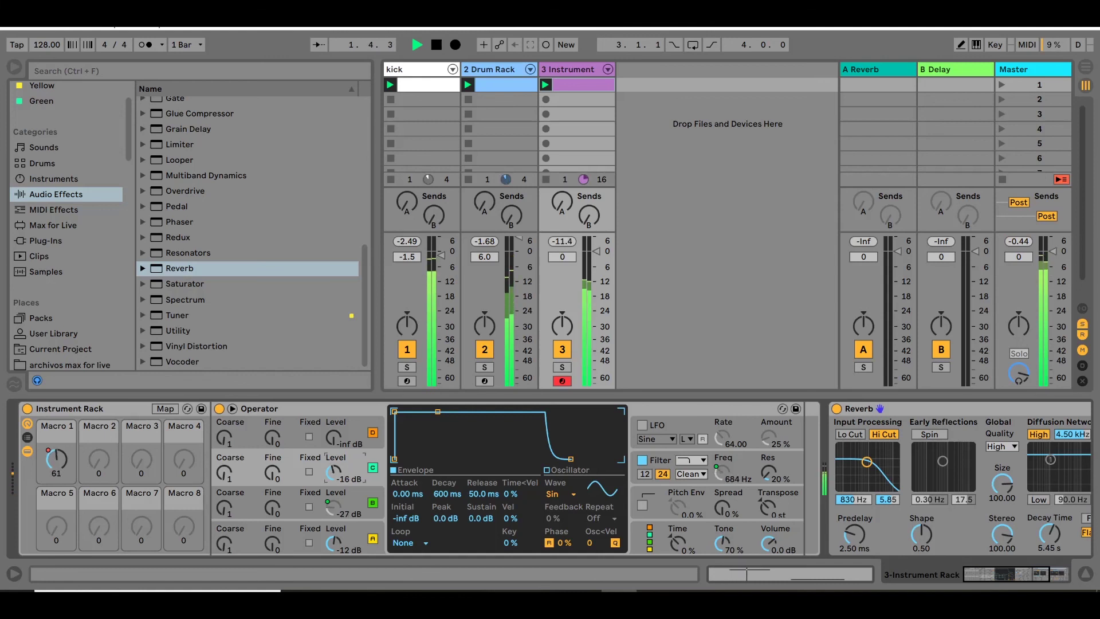
pyautogui.moveTo(347, 471); pyautogui.dragTo(346, 398)
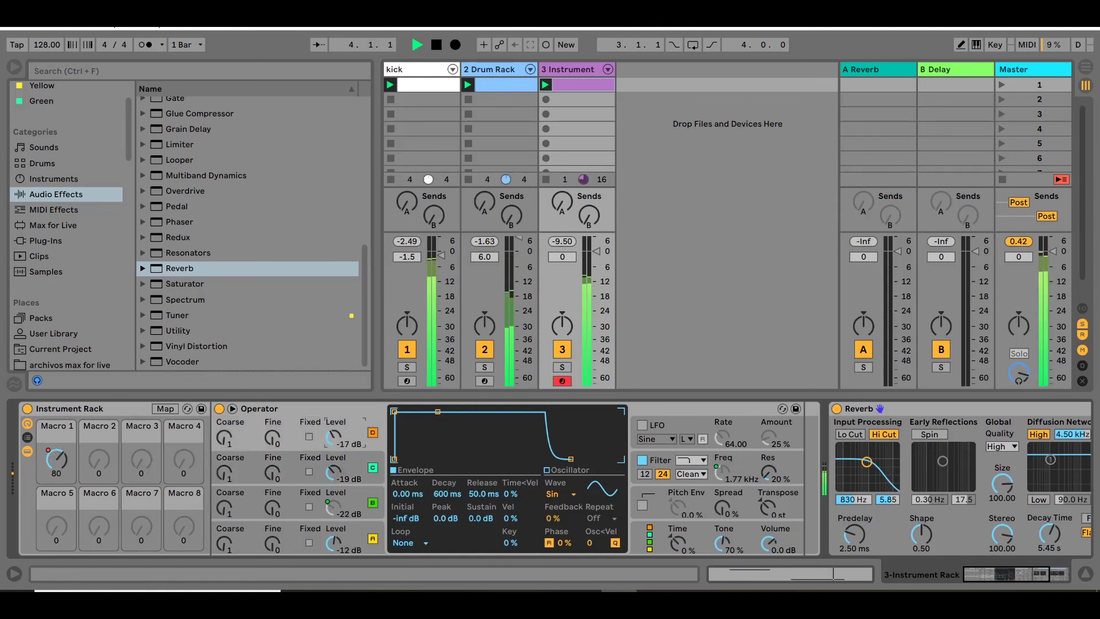
pyautogui.press('space')
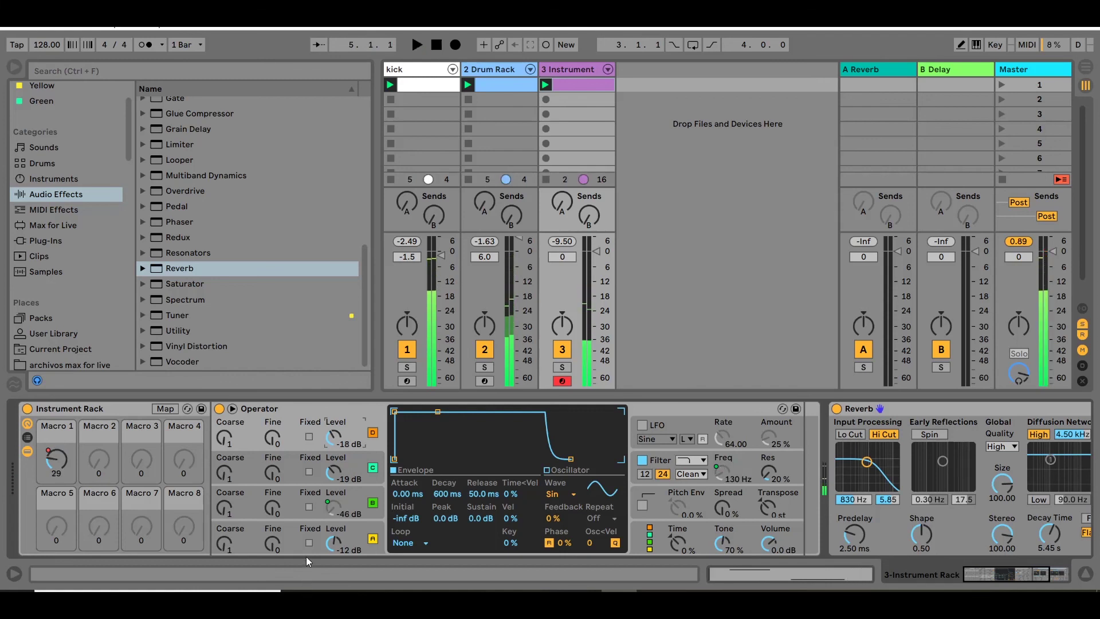
# Step: Check Macro 1's mapping ranges for oscillator B's output level and the filter frequency
pyautogui.click(329, 502)
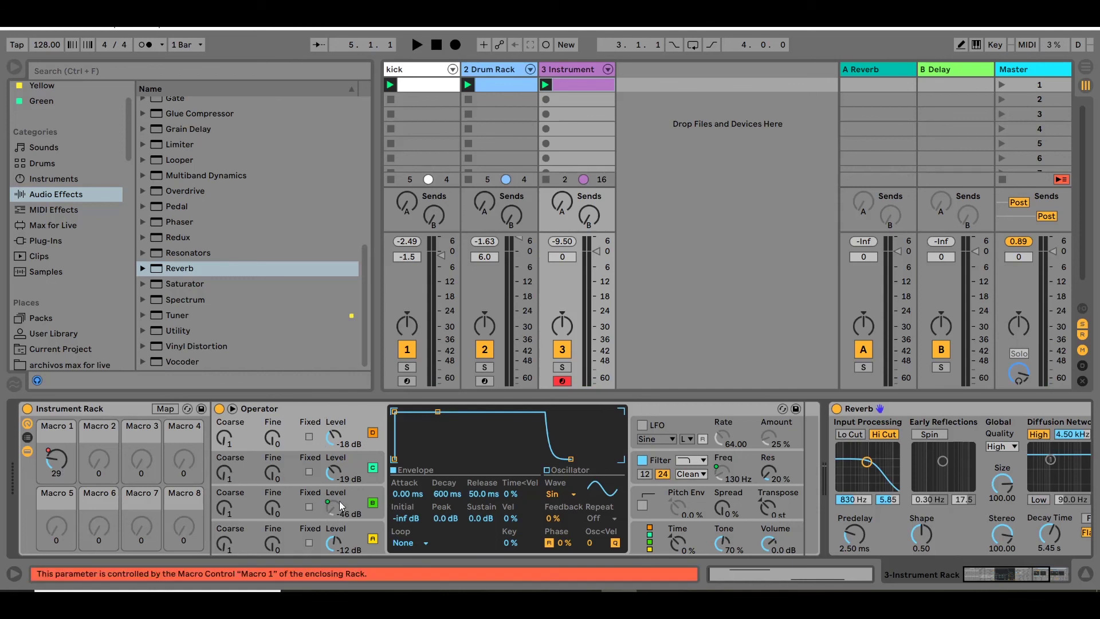
pyautogui.click(156, 410)
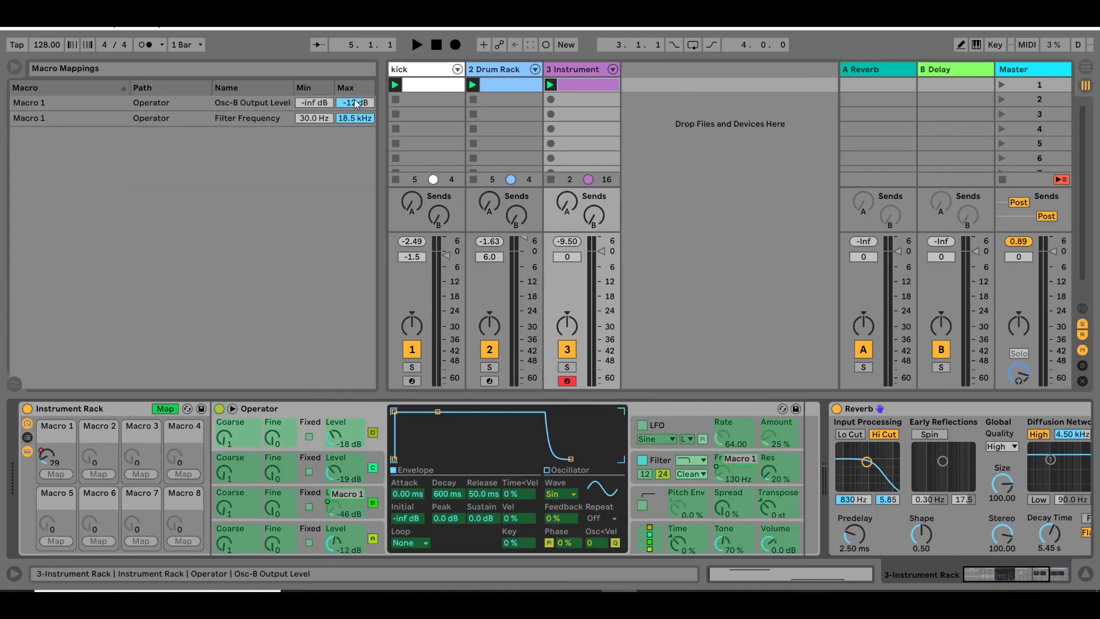
pyautogui.click(165, 410)
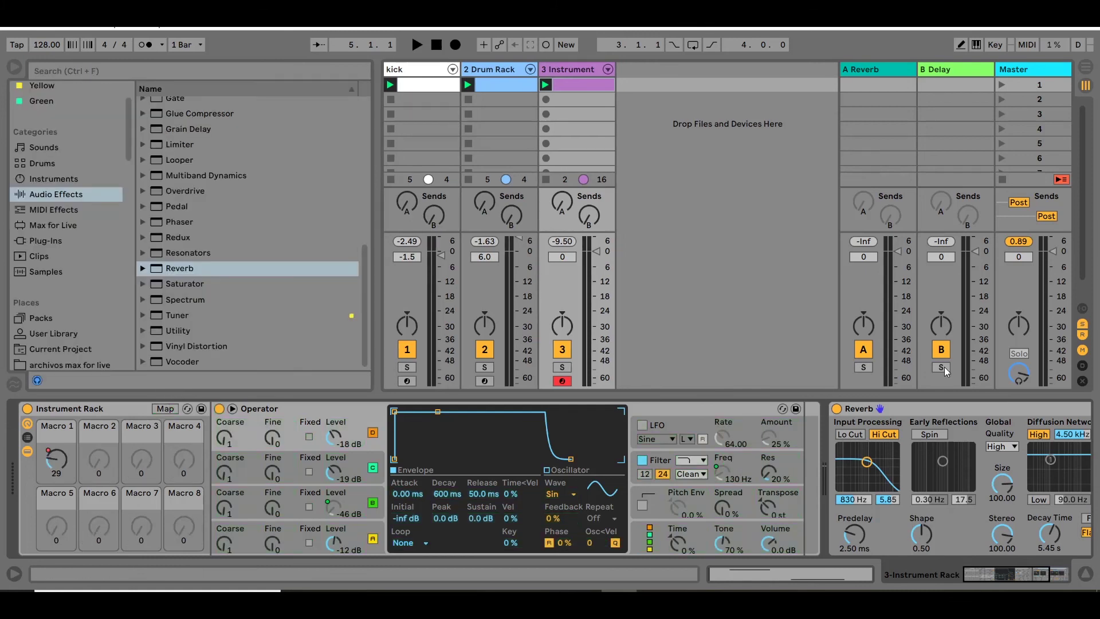